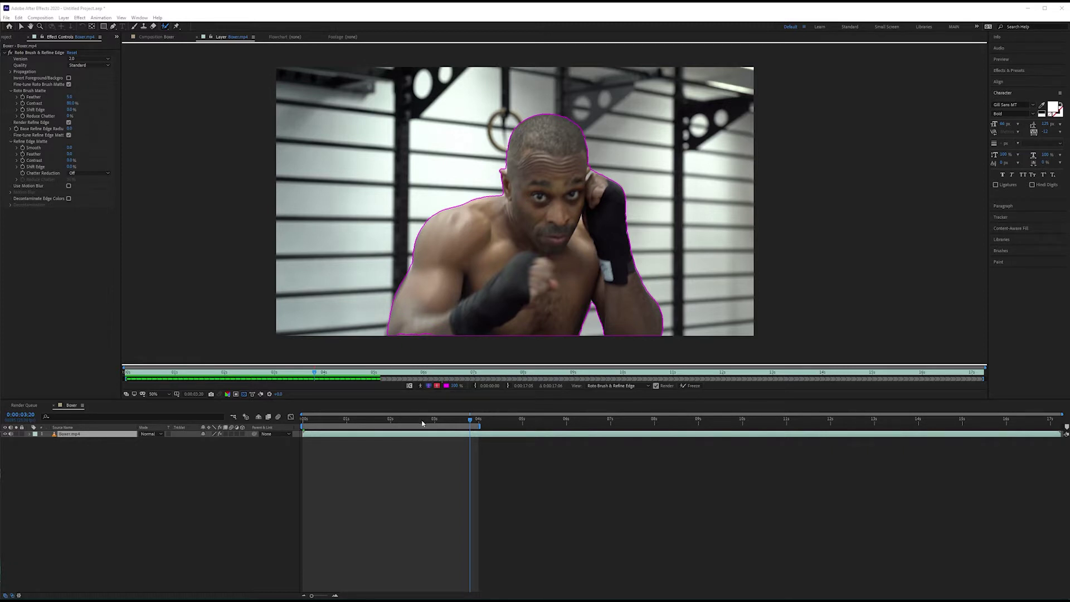
At 0:00:00:11, subtract the hanging ring beside the boxer's head from the Roto Brush selection
left_click_drag(470, 422, 322, 428)
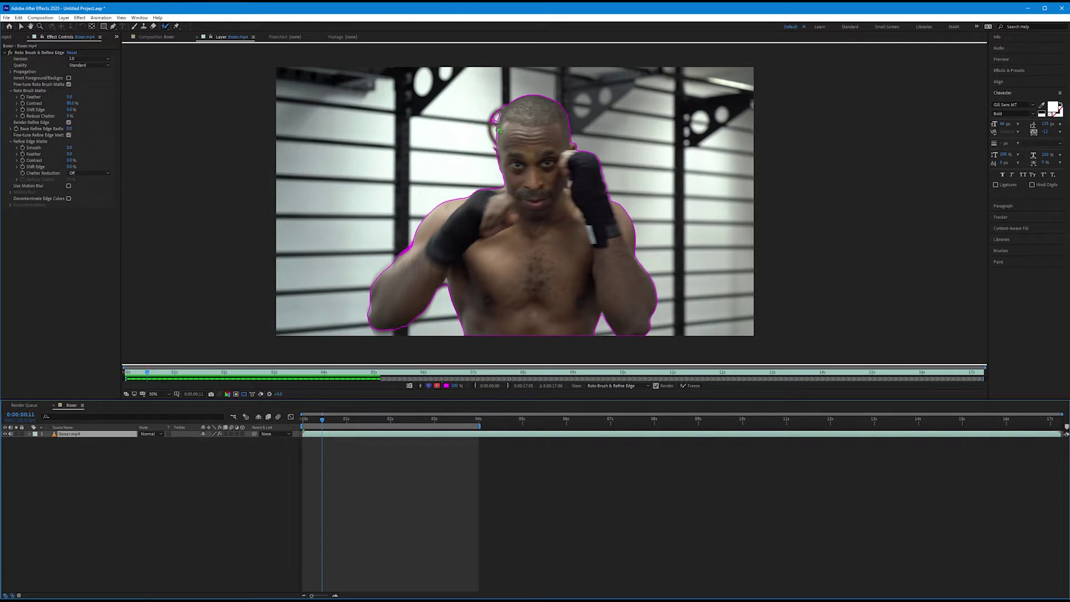
scroll(504, 80, "up", 2)
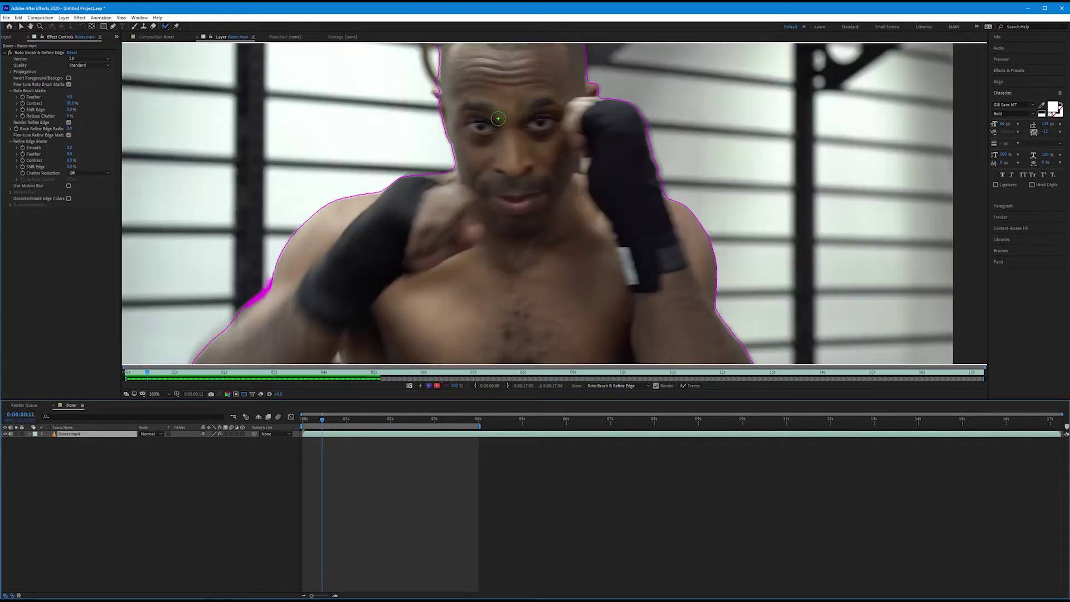
left_click_drag(493, 171, 492, 246)
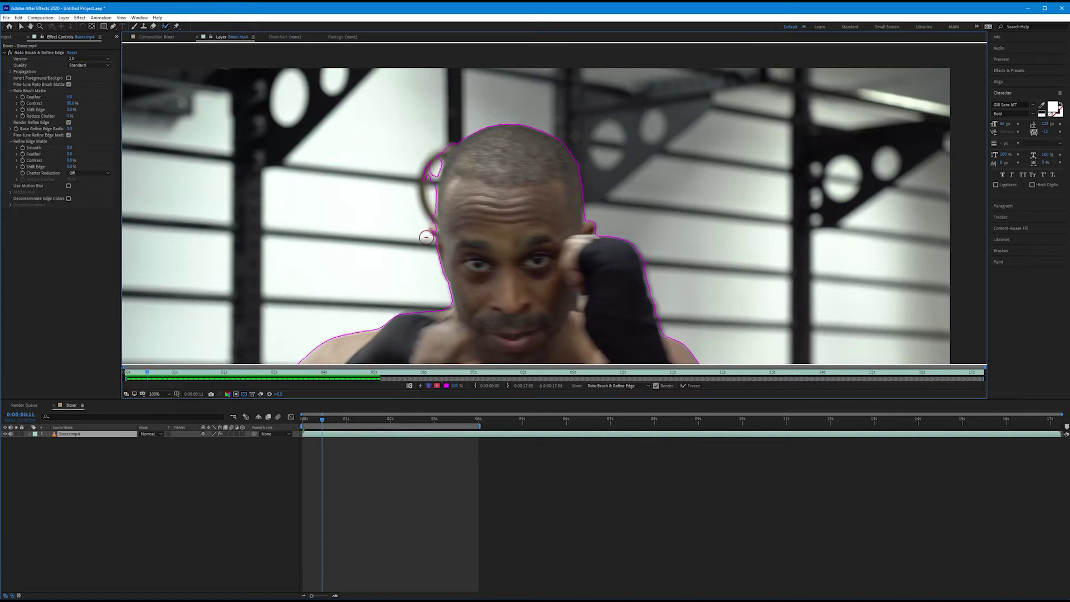
left_click_drag(438, 149, 425, 219)
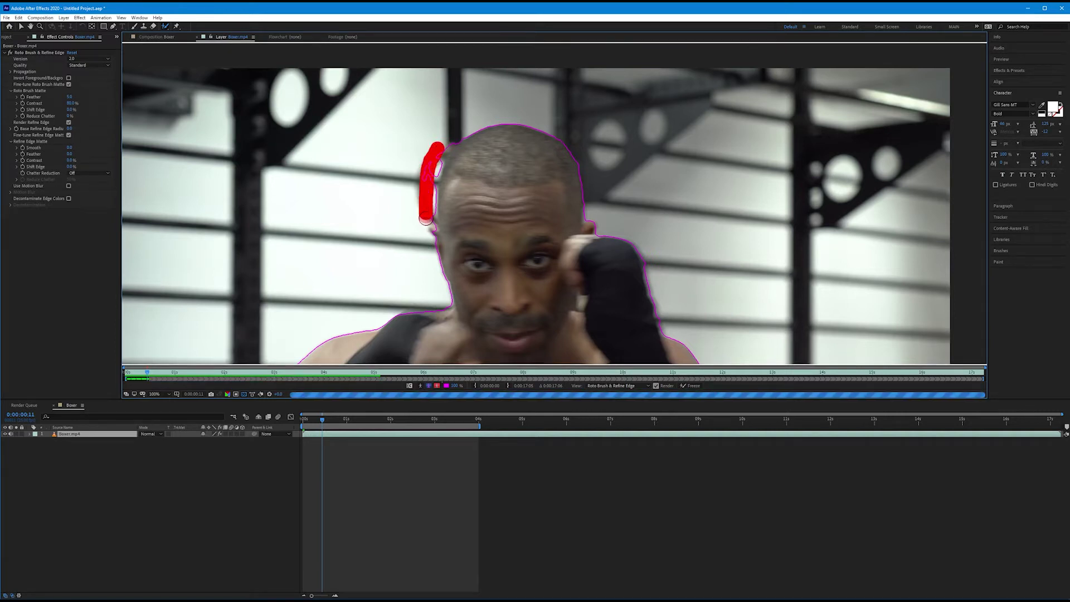
left_click_drag(453, 134, 430, 180)
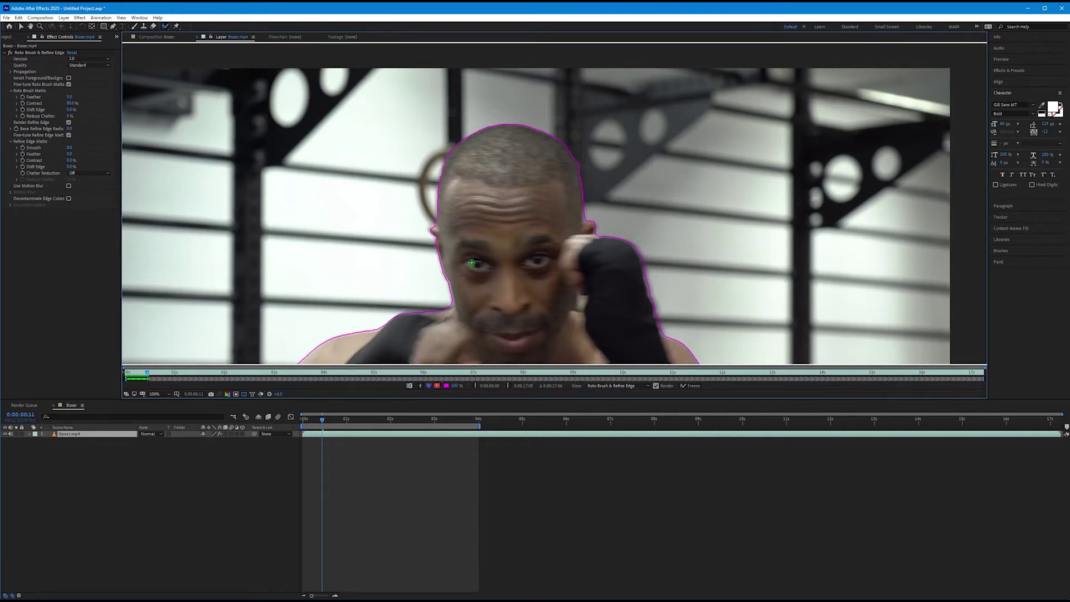
left_click_drag(463, 317, 595, 148)
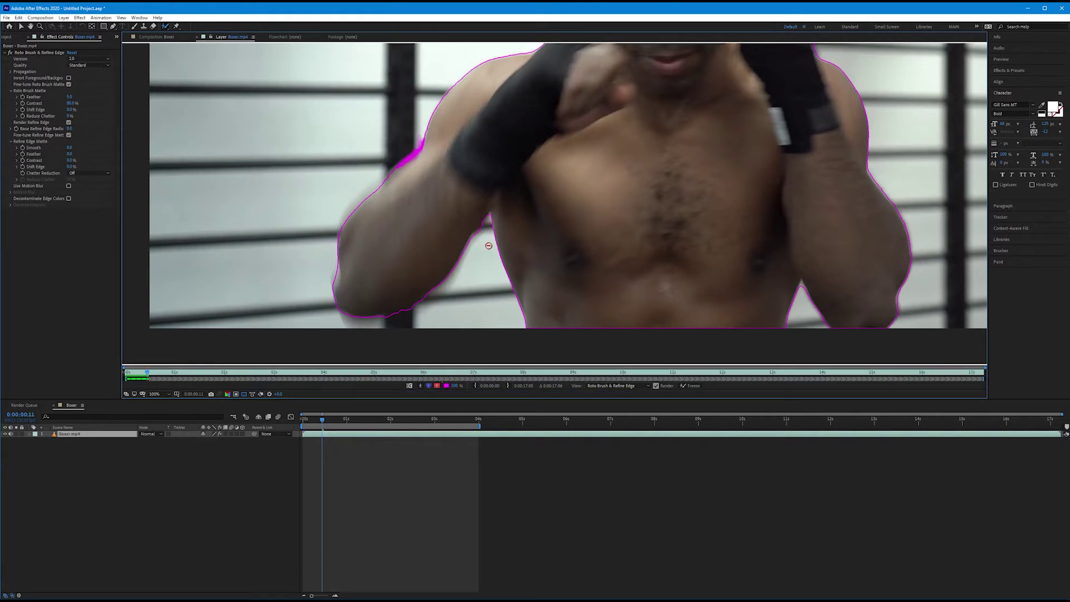
scroll(494, 269, "down", 2)
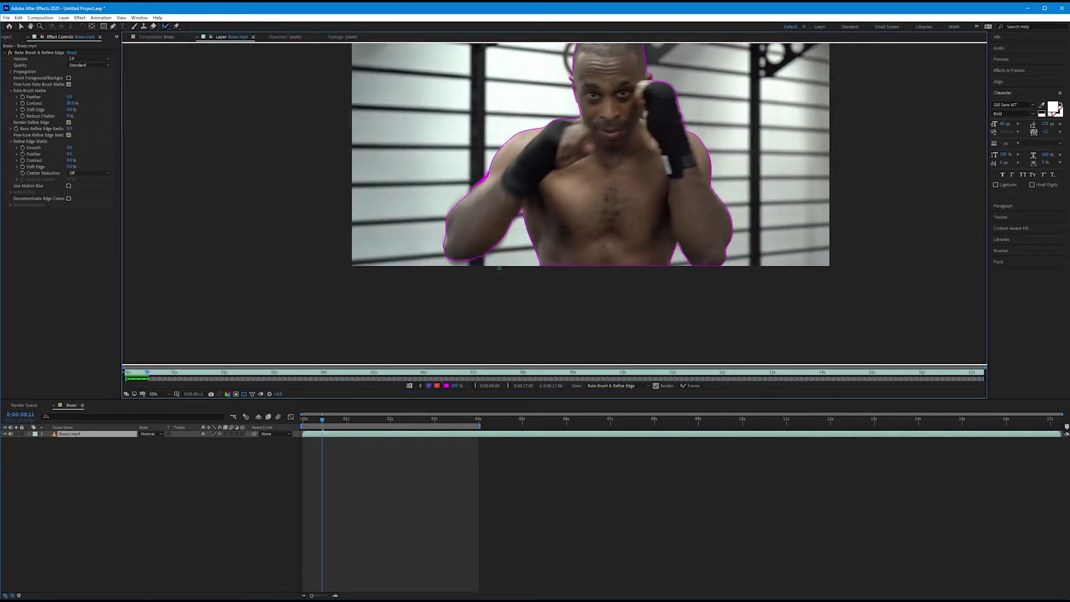
left_click_drag(561, 240, 464, 310)
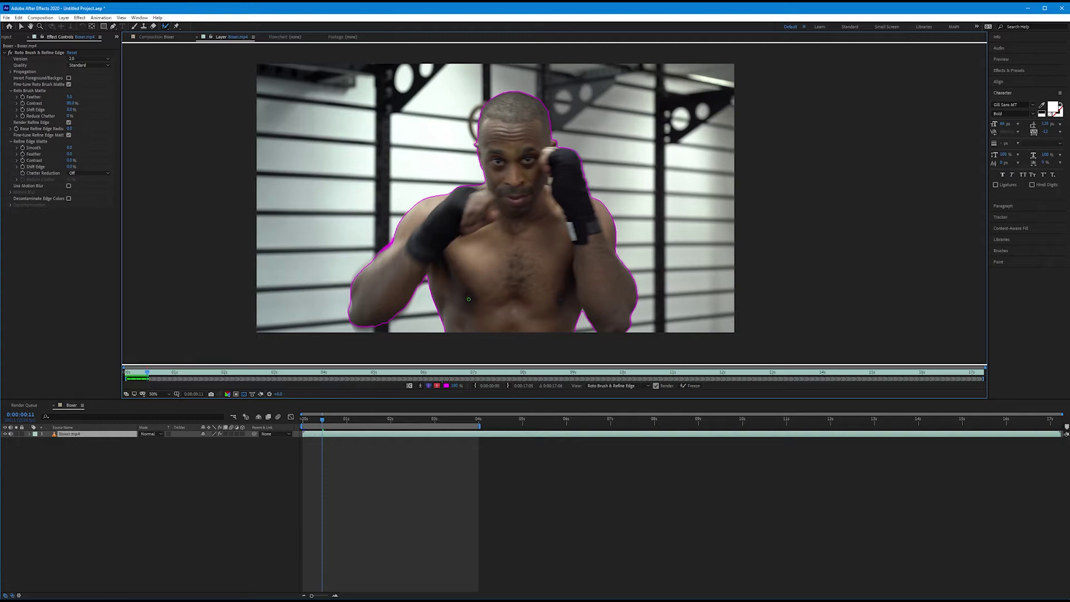
At 0:00:00:12, subtract the small background gap between the boxer's raised fist and his face
key("Page_Down")
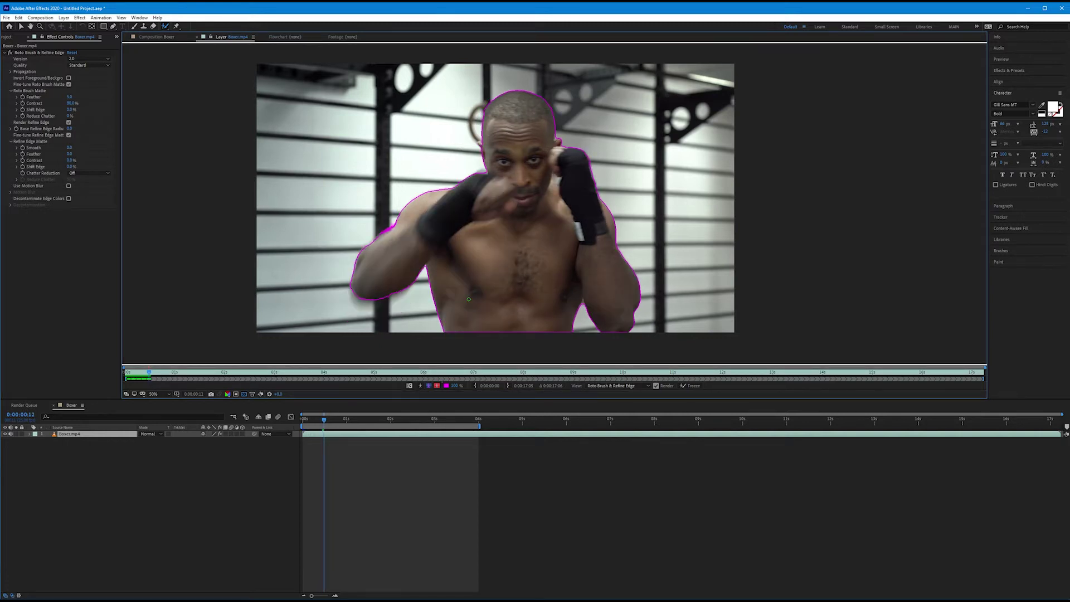
key("period")
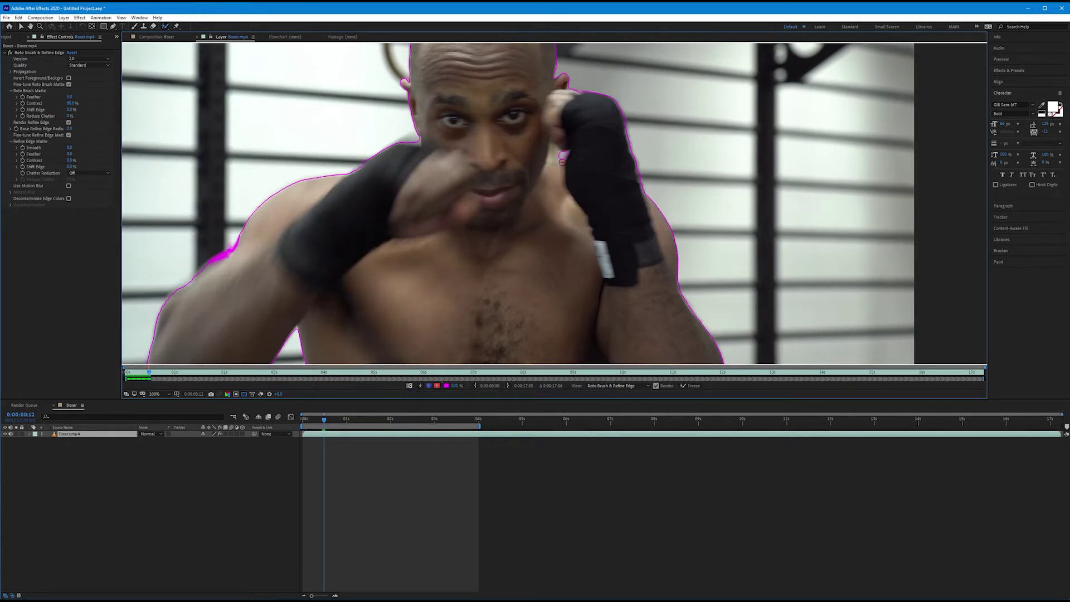
left_click_drag(562, 162, 564, 171)
scroll(552, 162, "down", 3)
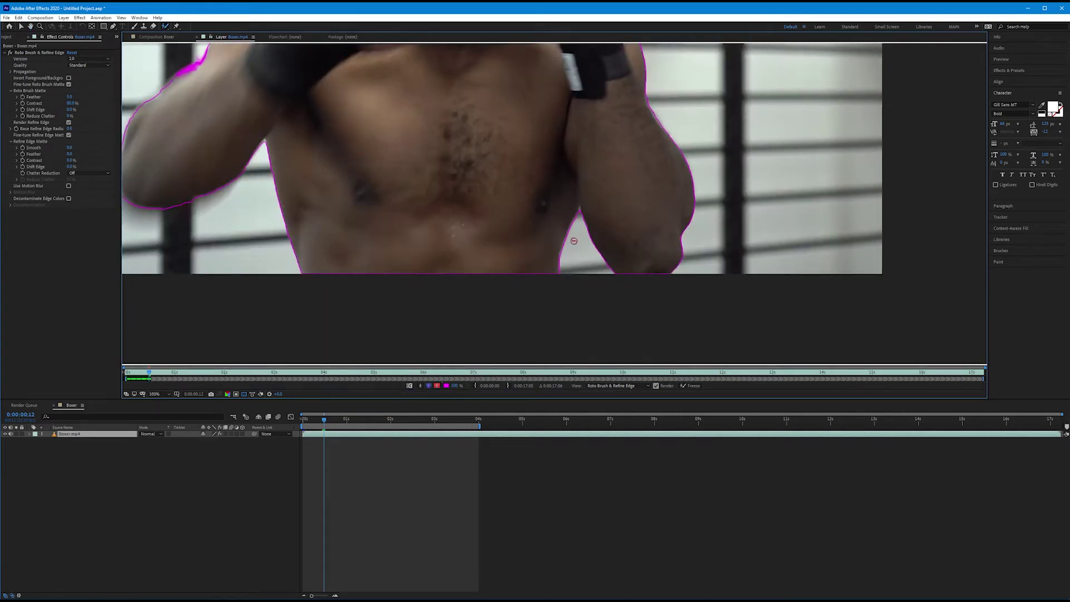
scroll(557, 245, "down", 2)
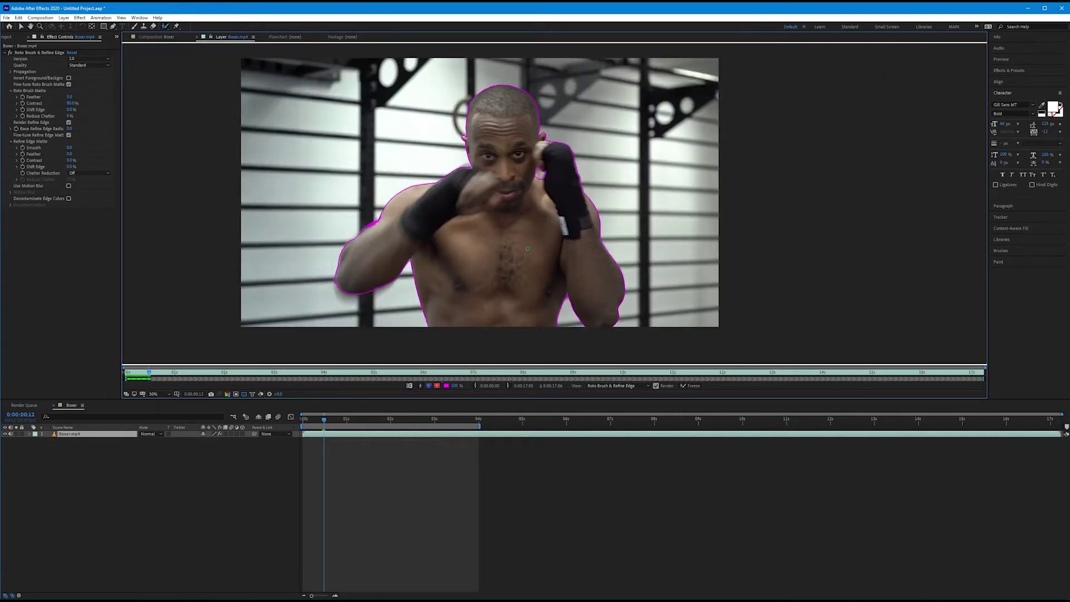
At 0:00:00:13, subtract the background gaps beneath the raised fist and between the lowered forearm and torso
key("Page_Down")
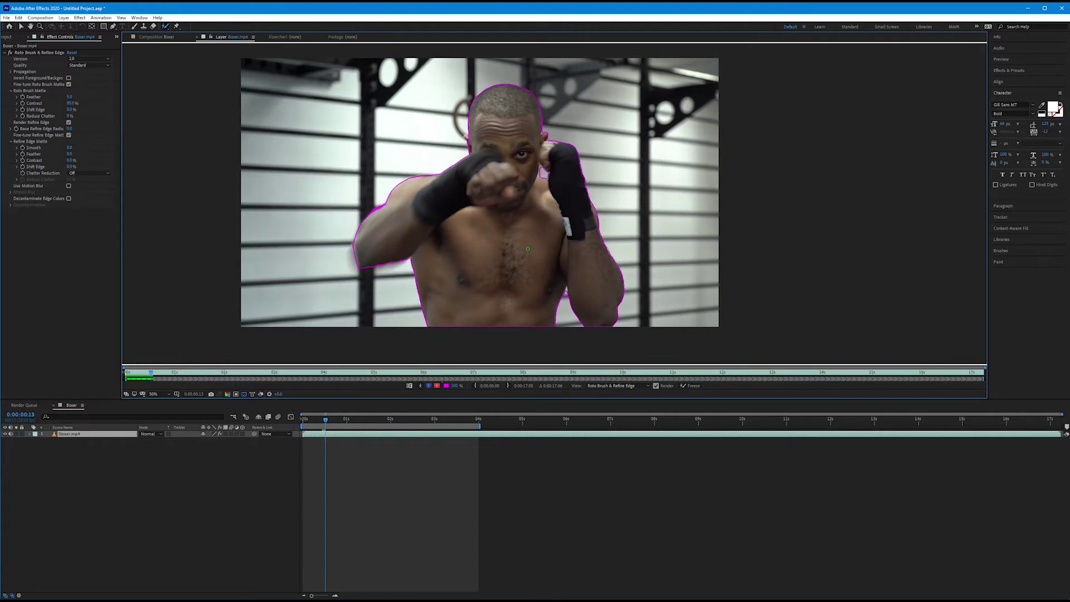
scroll(528, 249, "up", 2)
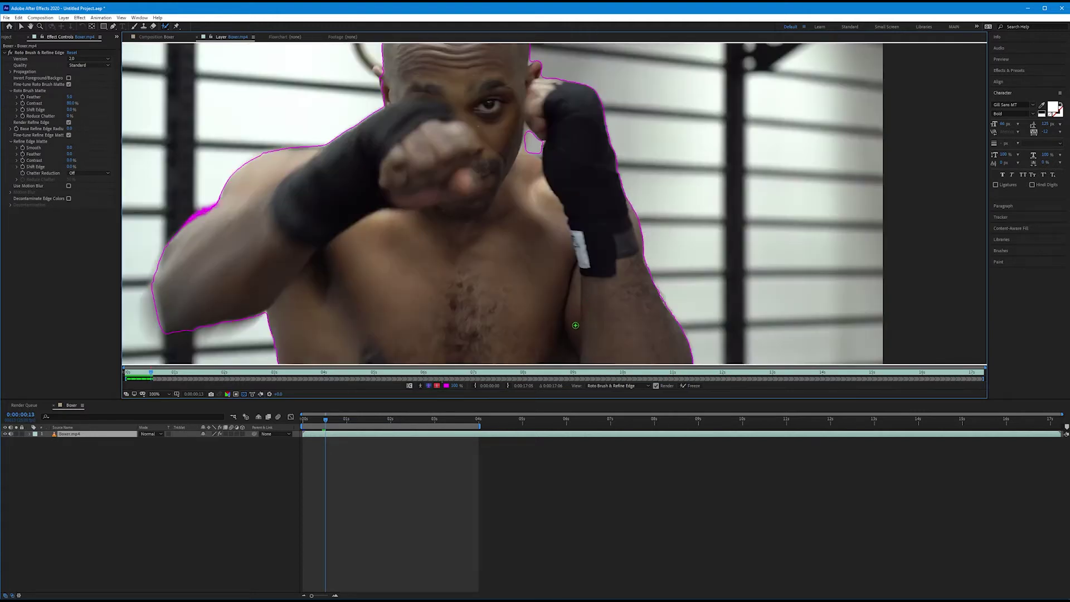
scroll(577, 313, "down", 3)
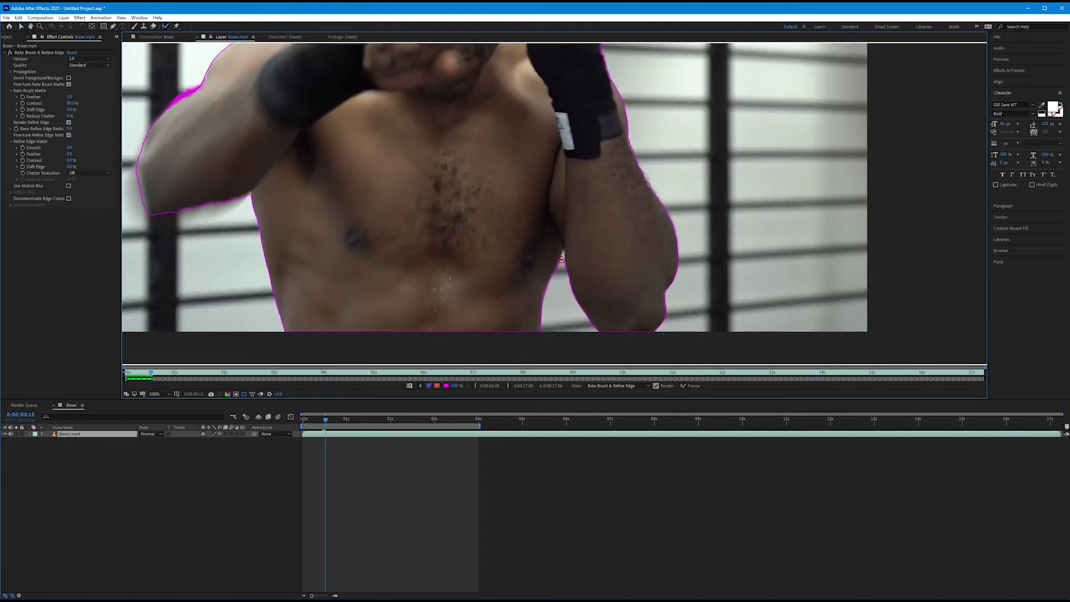
scroll(562, 259, "up", 3)
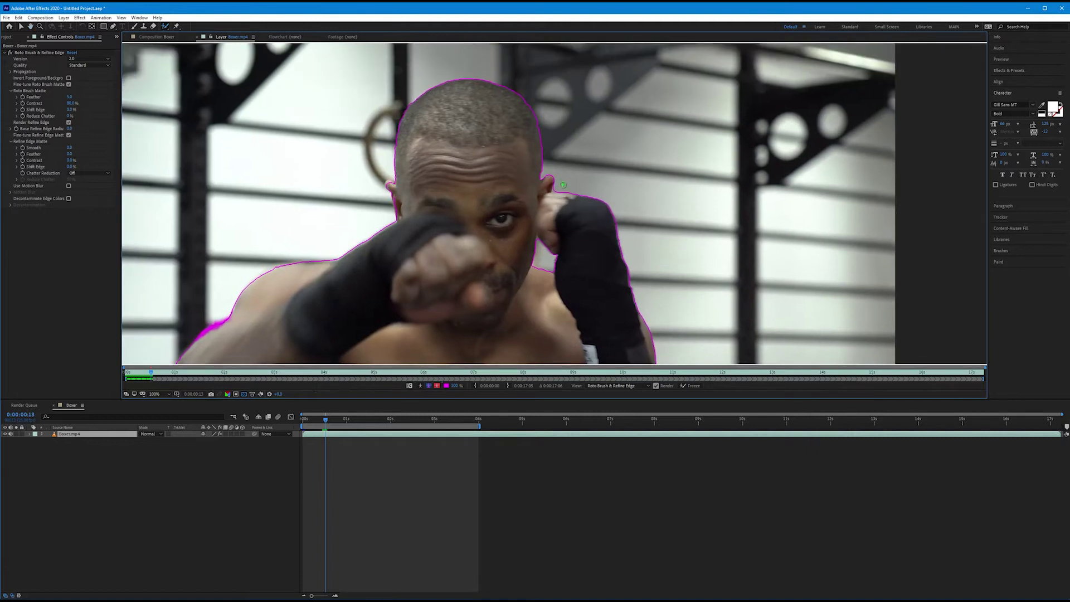
scroll(563, 185, "down", 2)
Clean up the background gap beside the raised fist frame by frame from 0:00:00:14 through 0:00:00:19
key("Page_Down")
scroll(539, 193, "up", 2)
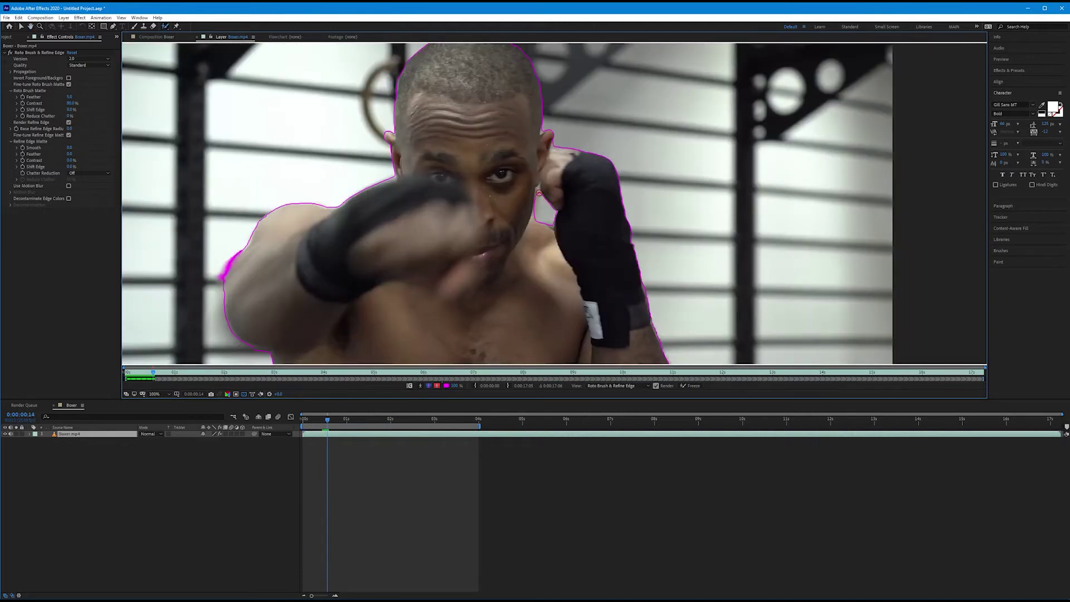
scroll(539, 194, "down", 2)
key("Page_Down")
key("Page_Down")
key("Page_Down")
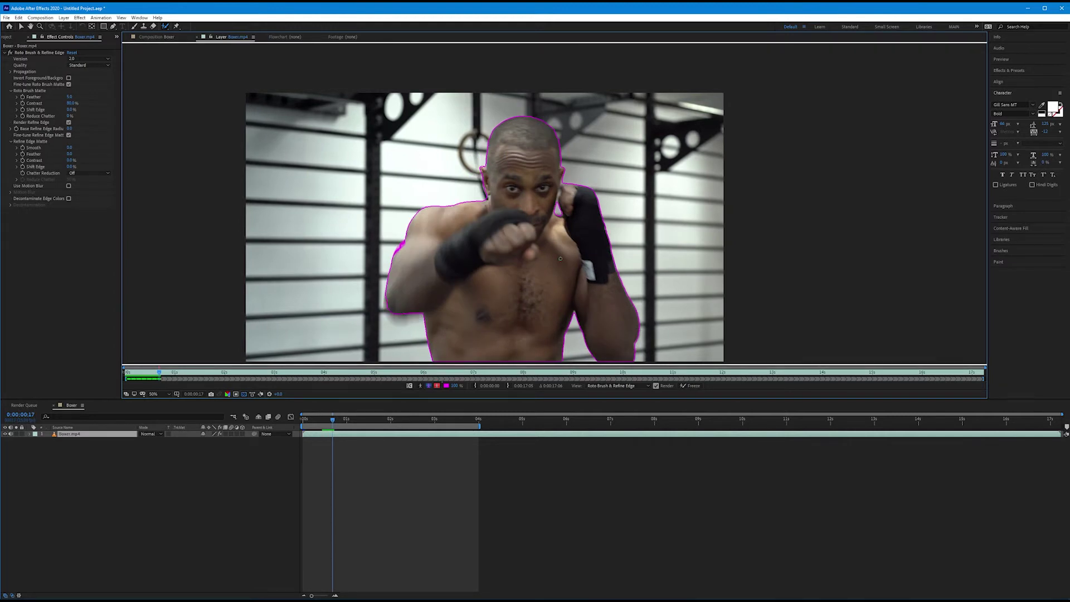
key("Page_Down")
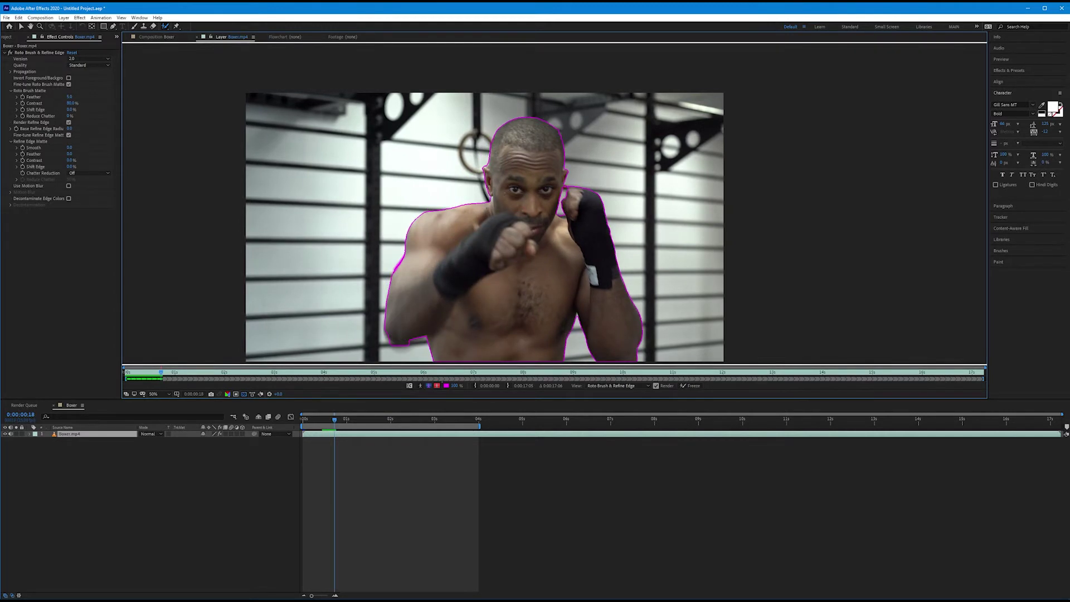
key("Page_Down")
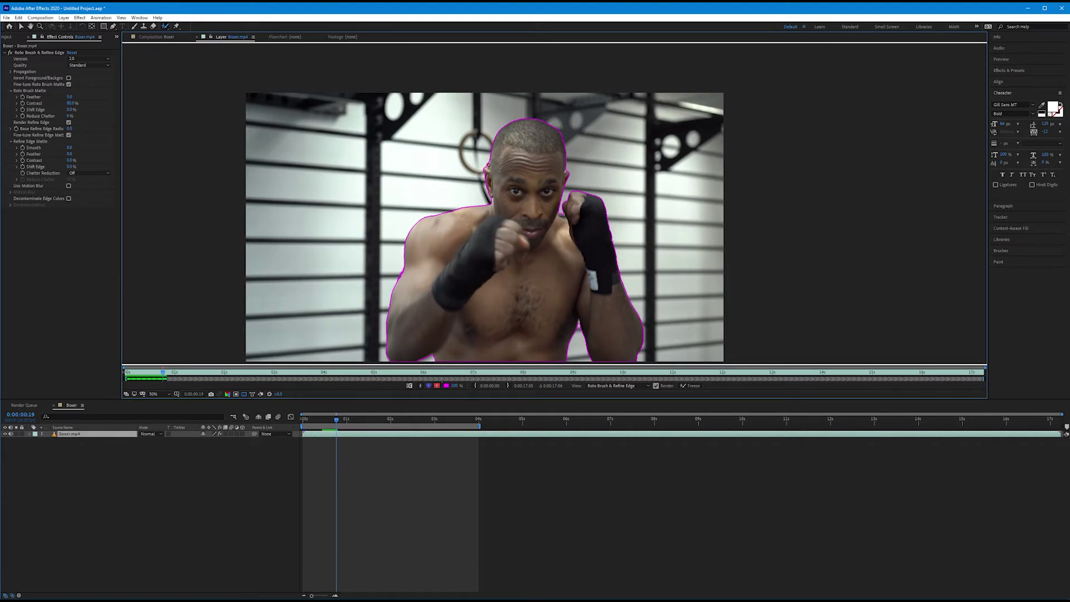
scroll(411, 205, "up", 2)
scroll(411, 205, "down", 2)
Examine the roto outline frame by frame from 0:00:00:19 to 0:00:01:01
key("Page_Down")
key("Page_Down")
key("Page_Down")
key("Page_Down")
key("Page_Down")
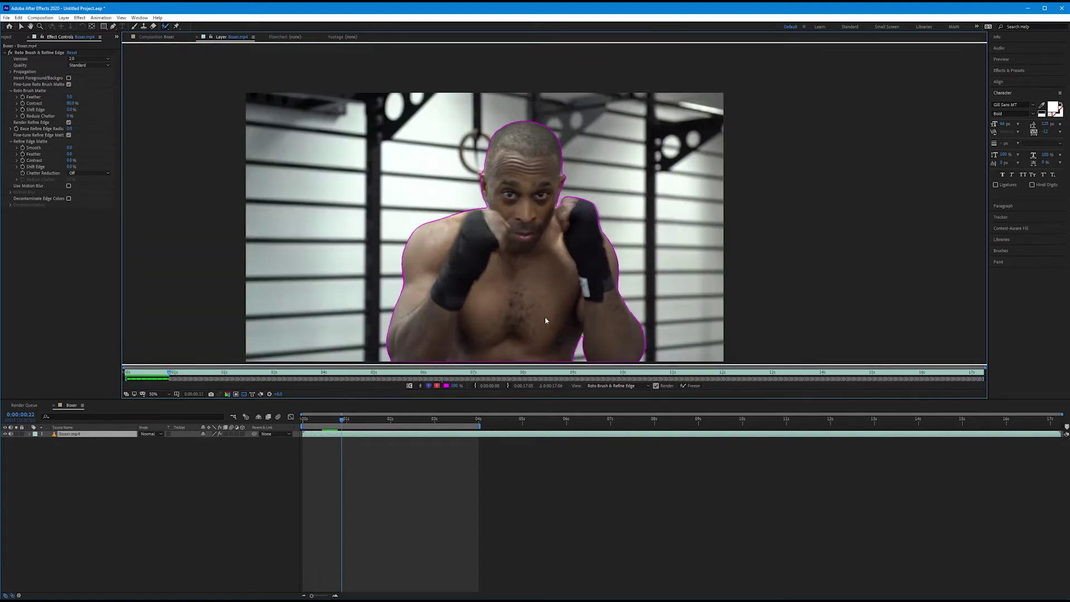
key("Page_Down")
key("Page_Down")
key("Page_Down")
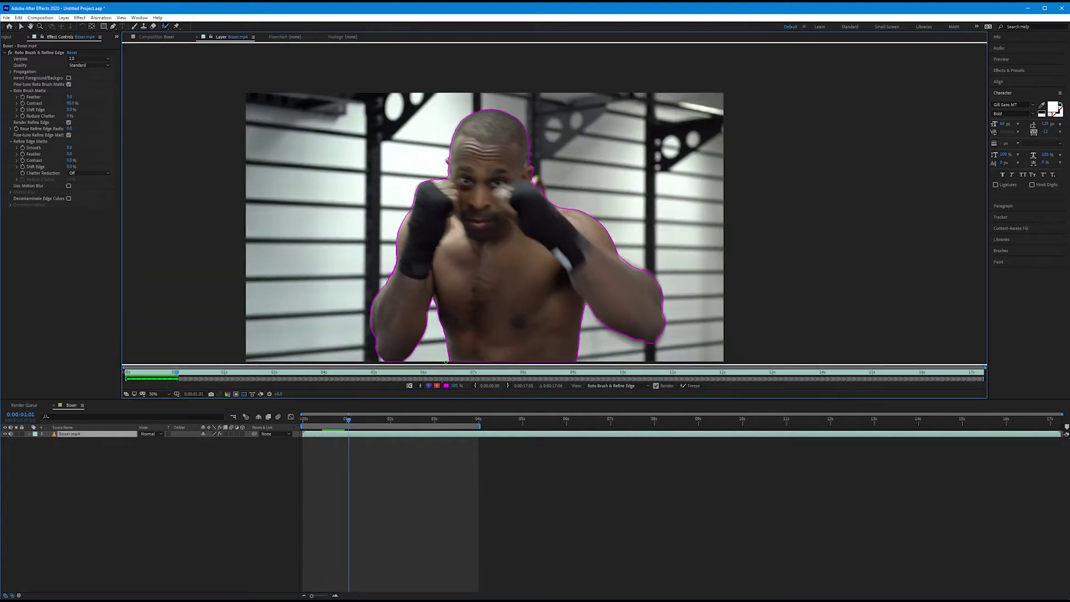
Add the boxer's ear to the foreground at 0:00:01:03 and advance to 0:00:01:06
key("Page_Down")
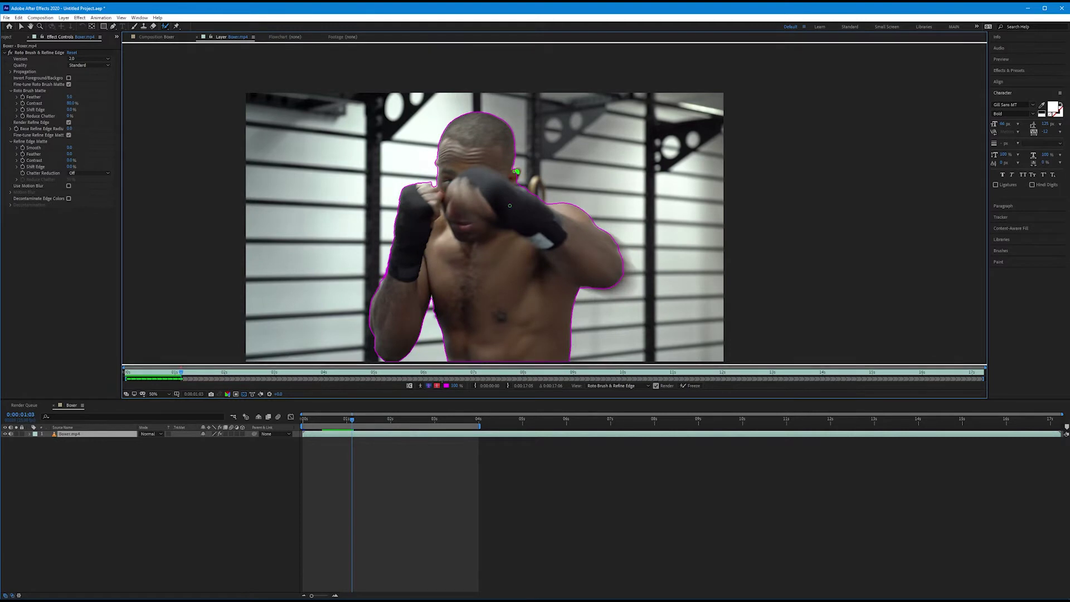
key("Page_Down")
key("Page_Down")
key("Page_Down")
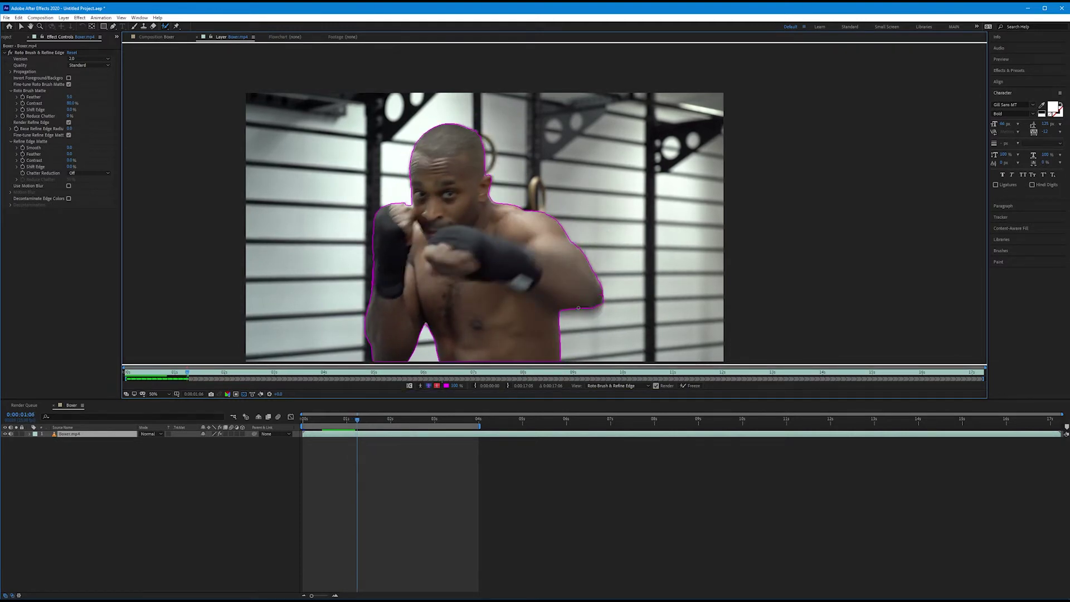
At 0:00:01:07, subtract the background between the raised fist and the boxer's face
key("Page_Down")
key("Page_Down")
key("Page_Down")
key("Page_Down")
key("Page_Down")
key("Page_Down")
key("Page_Down")
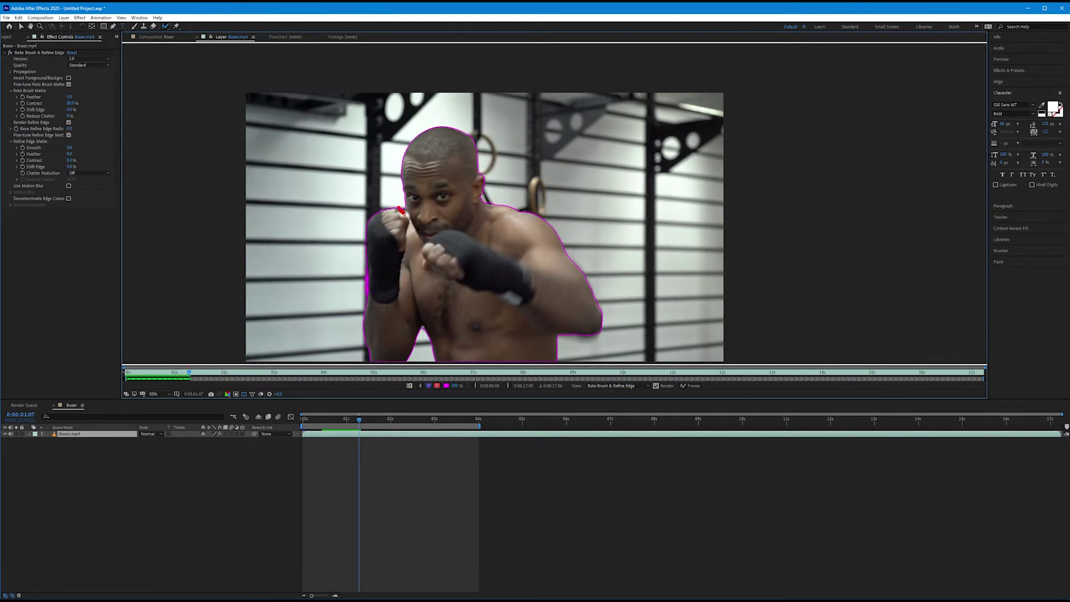
Examine the roto outline frame by frame through 0:00:01:14 up to 0:00:01:21
key("Page_Down")
key("Page_Down")
key("Page_Down")
key("Page_Down")
key("Page_Down")
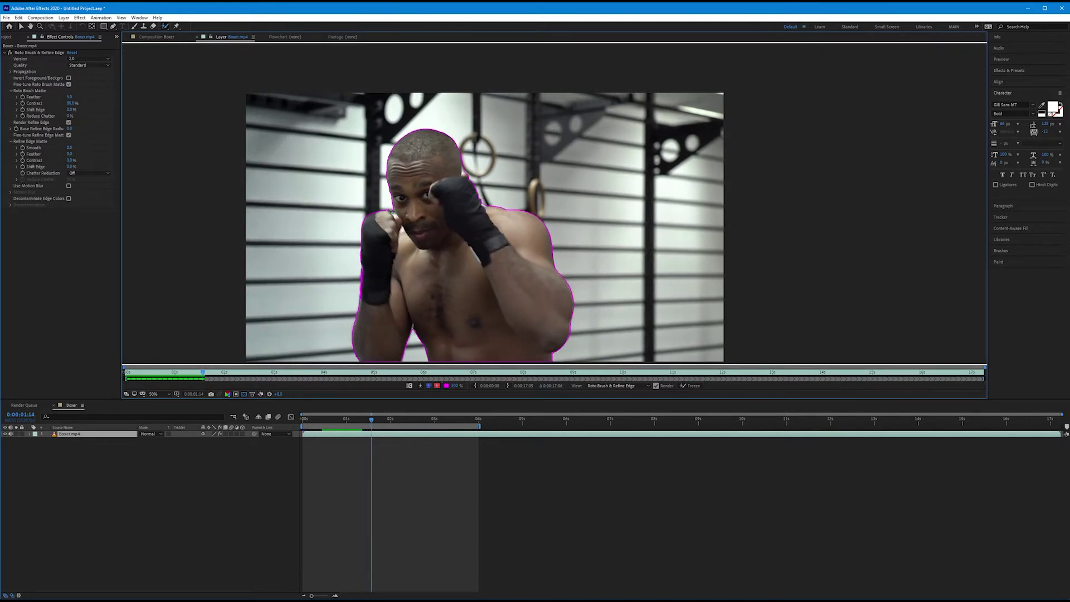
key("Page_Down")
key("Page_Down")
key("Page_Down")
key("Page_Up")
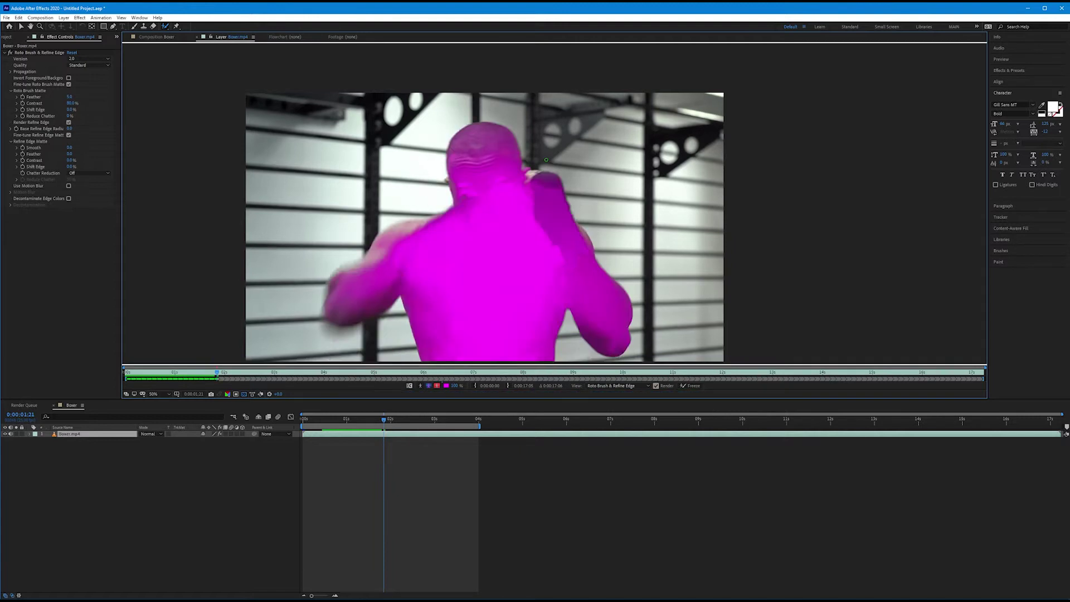
Paint foreground strokes over the boxer's head, torso and blurred punching arm around 0:00:01:20
mouse_move(494, 137)
left_mouse_down()
mouse_move(478, 157)
mouse_move(561, 298)
left_mouse_up()
left_click_drag(443, 220, 280, 357)
left_click_drag(360, 270, 313, 313)
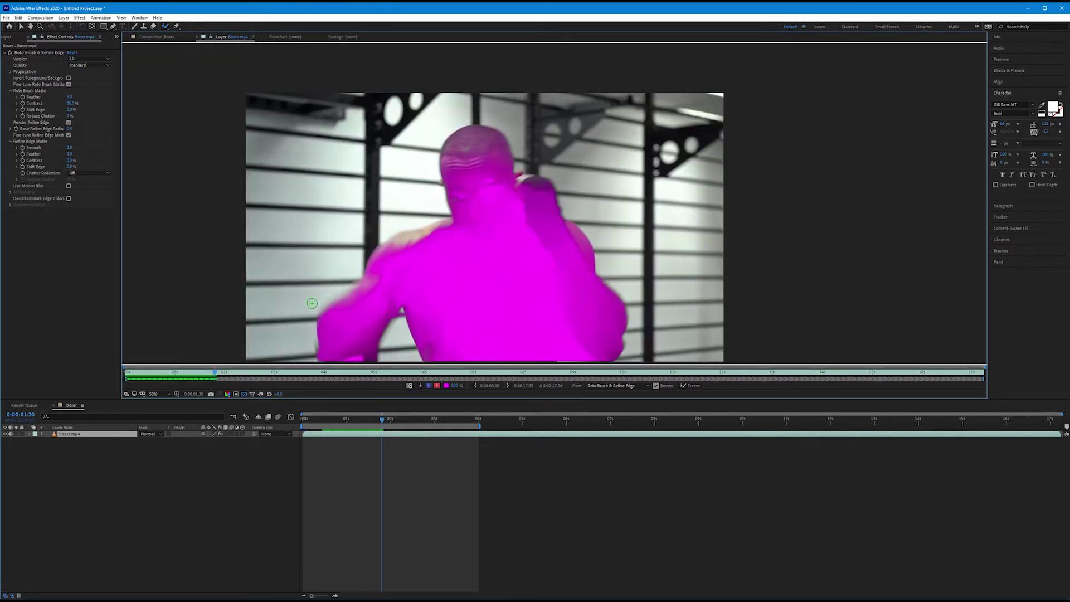
key("u")
left_click(87, 433)
key("u")
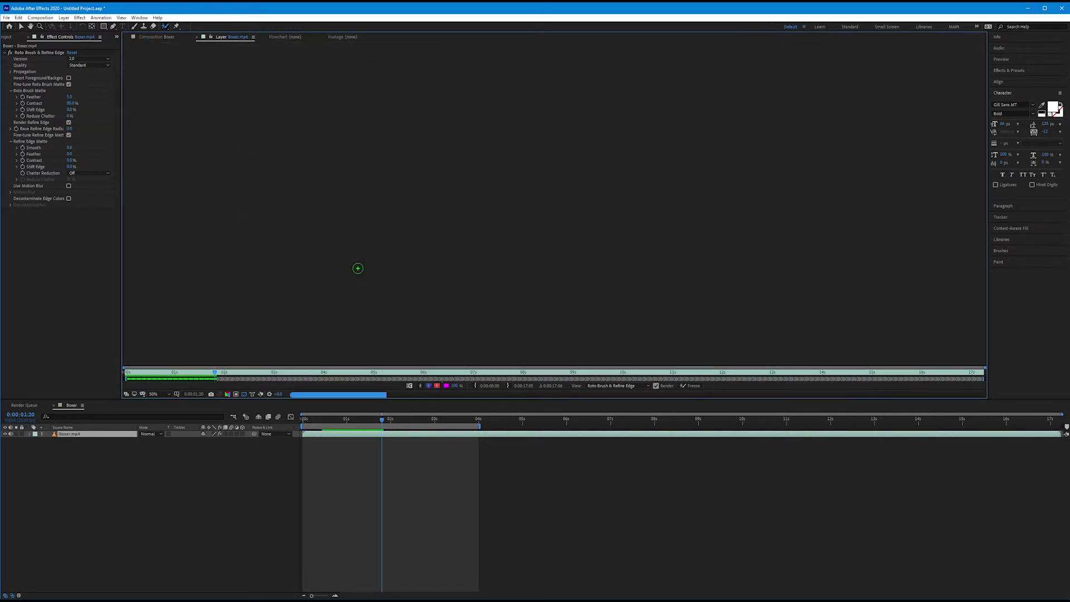
At 0:00:01:20, subtract the excess background along the outside of the blurred upper arm and advance to 0:00:01:22
scroll(393, 340, "up", 2)
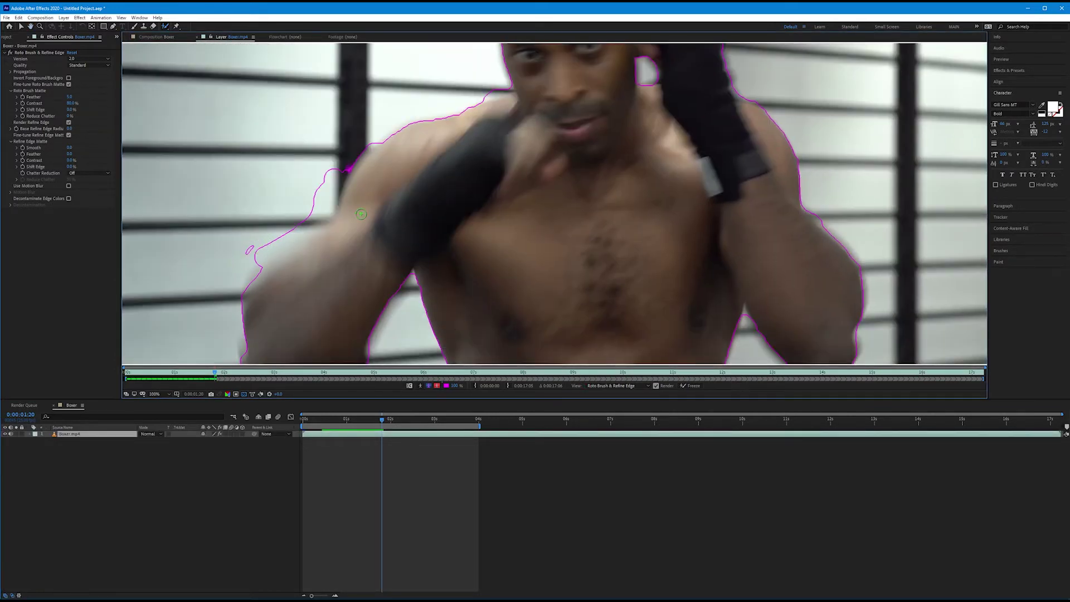
left_click(258, 266, "alt")
left_click(333, 172, "alt")
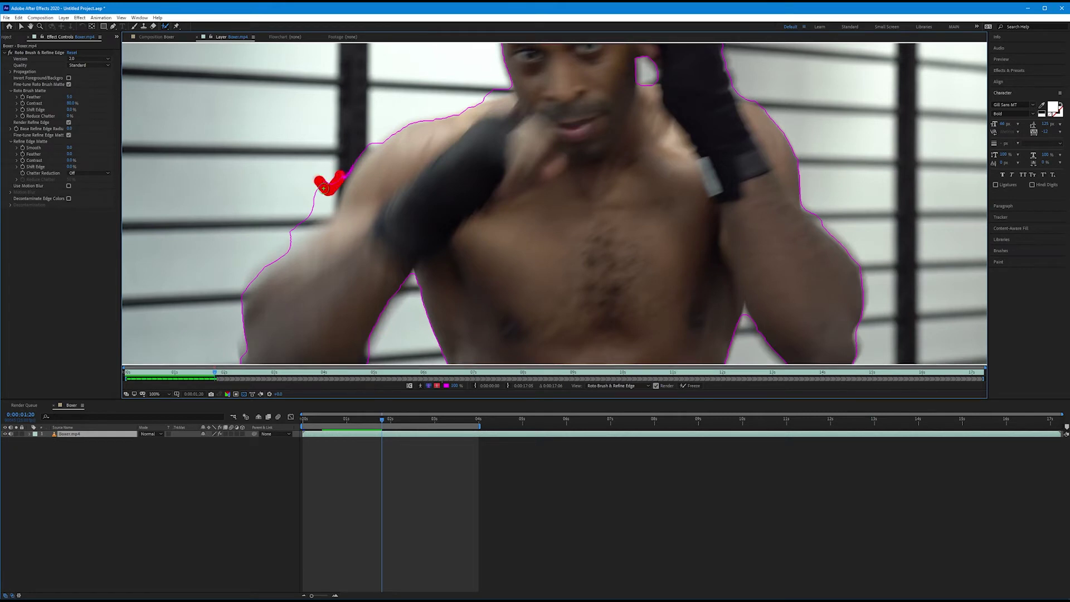
left_click(310, 210, "alt")
left_click(300, 231, "alt")
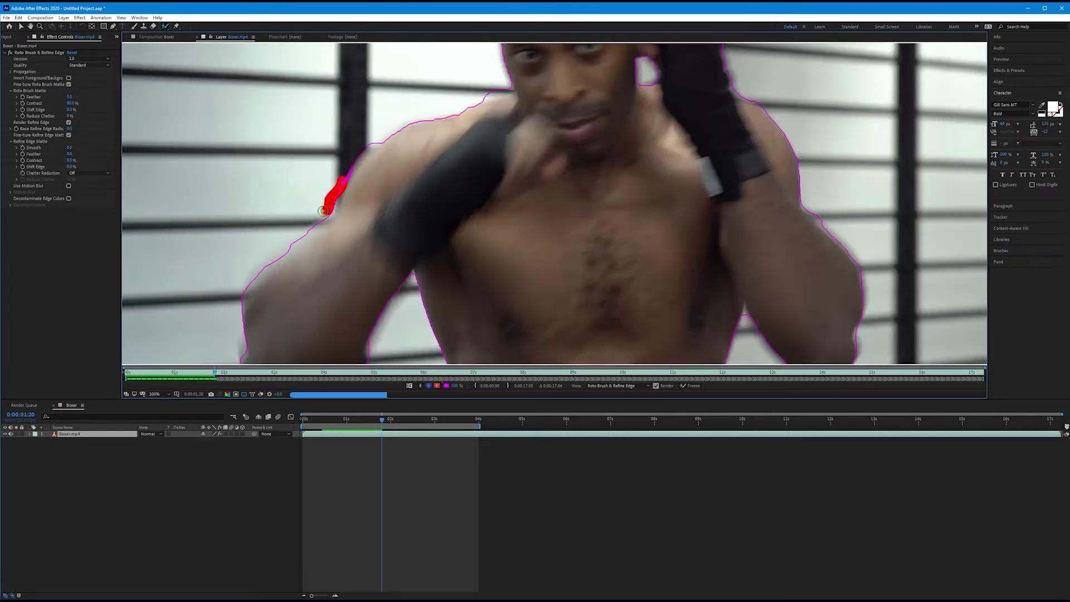
scroll(460, 322, "down", 2)
key("Page_Down")
key("Page_Down")
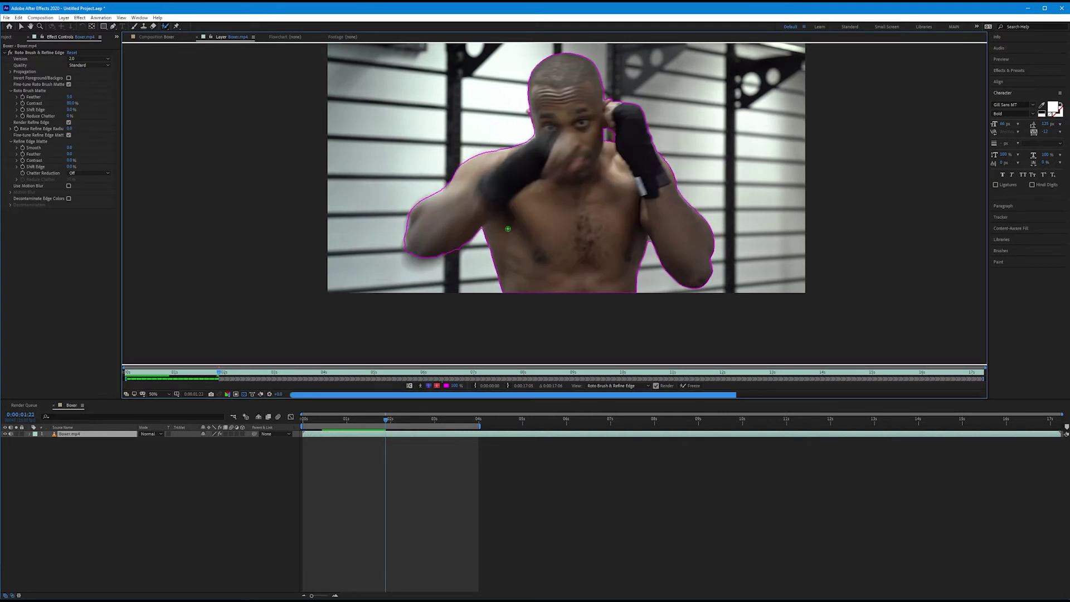
At 0:00:01:20, brush Refine Edge strokes along the blurred edges of the punching arm and its elbow
left_click_drag(569, 261, 633, 227)
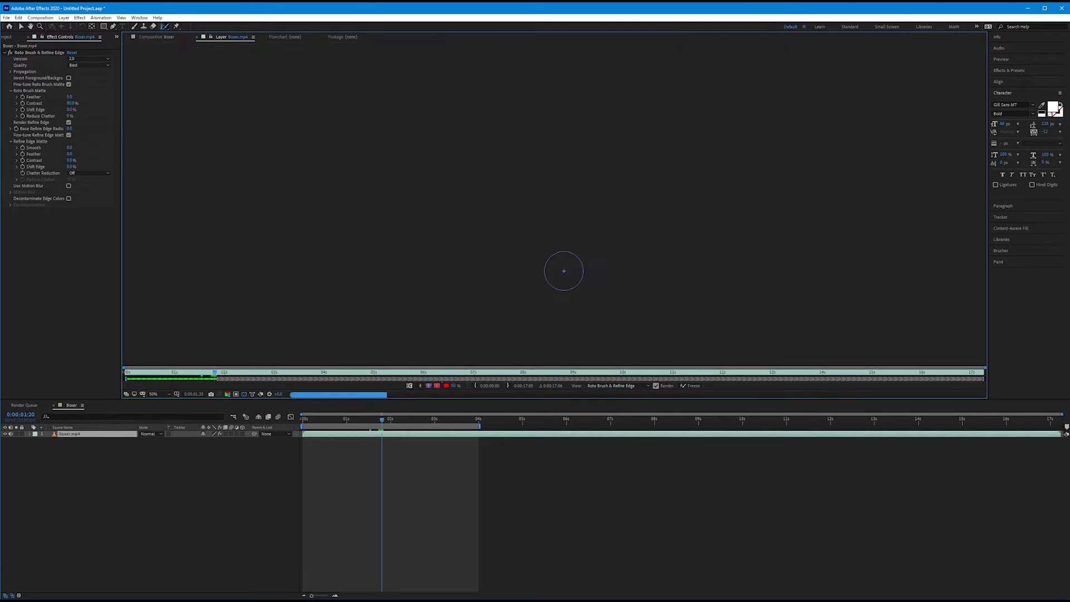
mouse_move(429, 260)
left_mouse_down()
mouse_move(535, 170)
mouse_move(580, 160)
left_mouse_up()
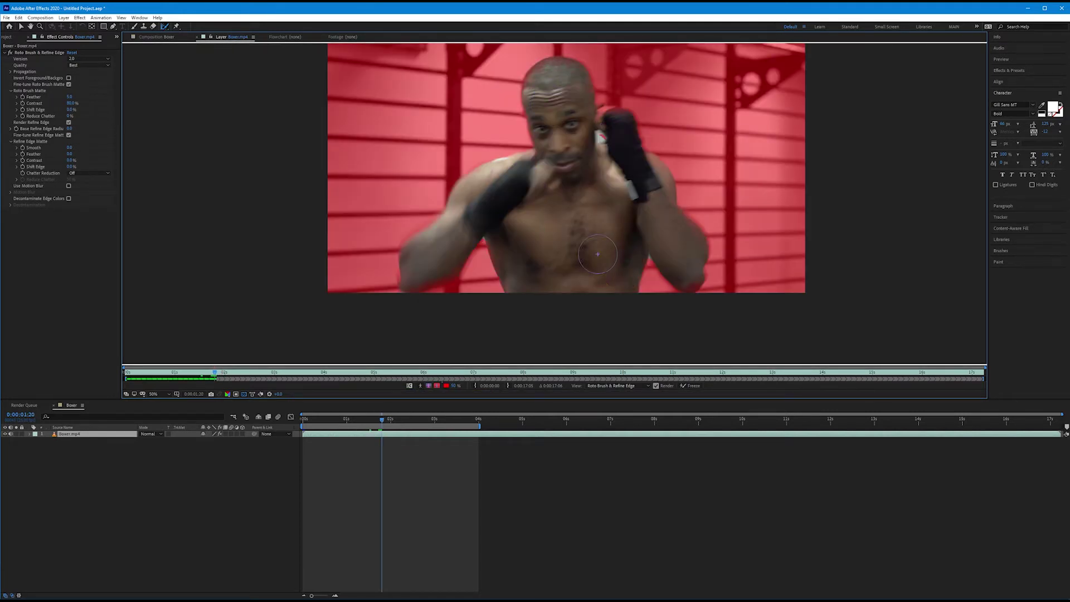
left_click_drag(583, 73, 633, 142)
left_click_drag(417, 281, 463, 286)
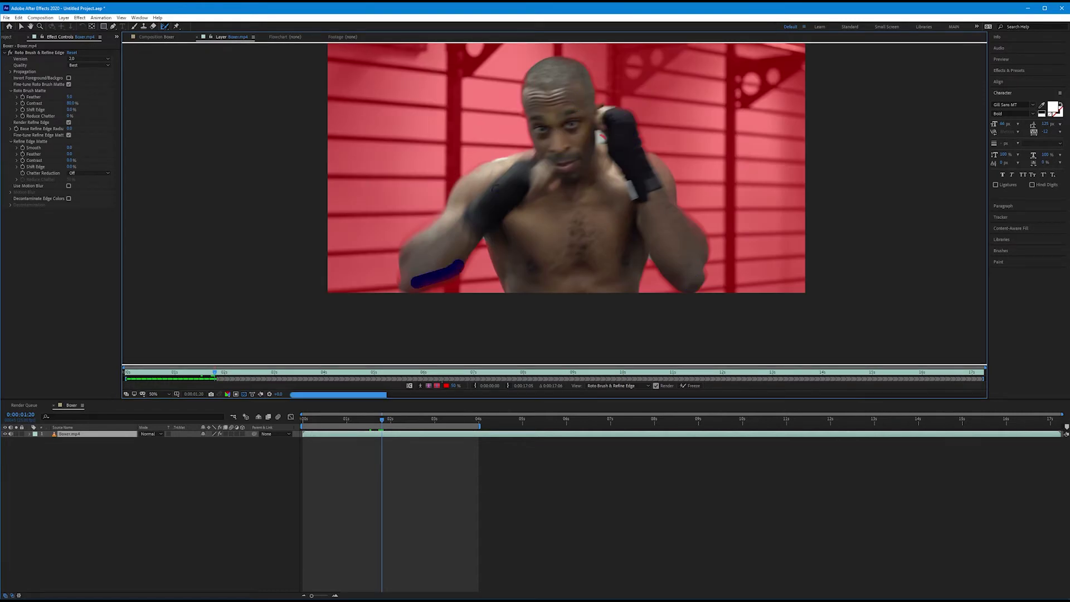
At 0:00:01:22, add the guarding forearm and elbow to the foreground and subtract the background patch beside the waist
key("Page_Down")
key("Page_Down")
left_click_drag(568, 62, 673, 193)
left_click_drag(691, 251, 693, 279)
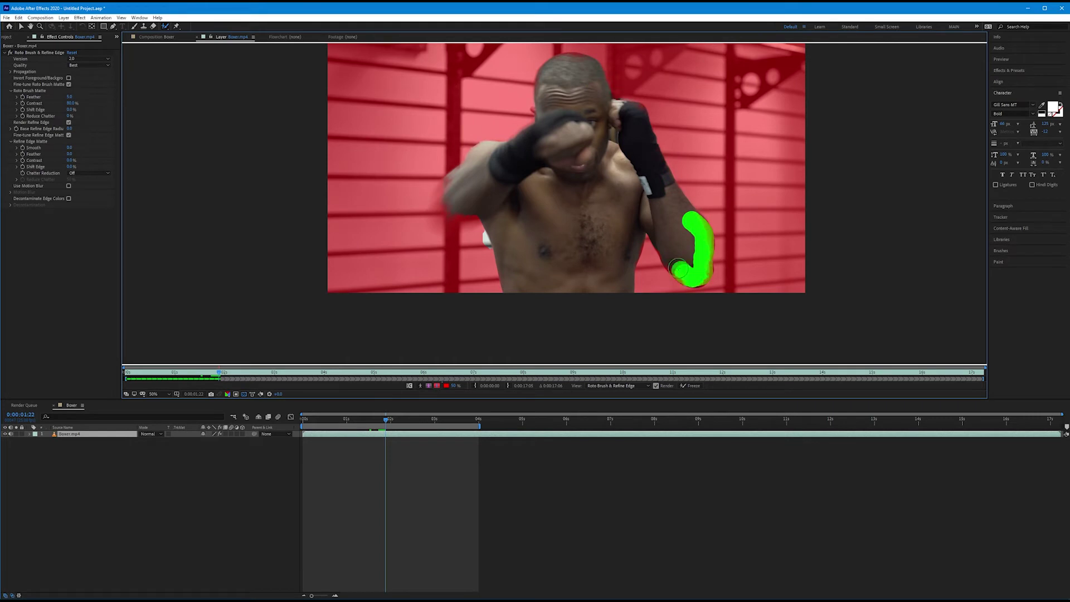
left_click(576, 63)
left_click_drag(477, 239, 478, 251)
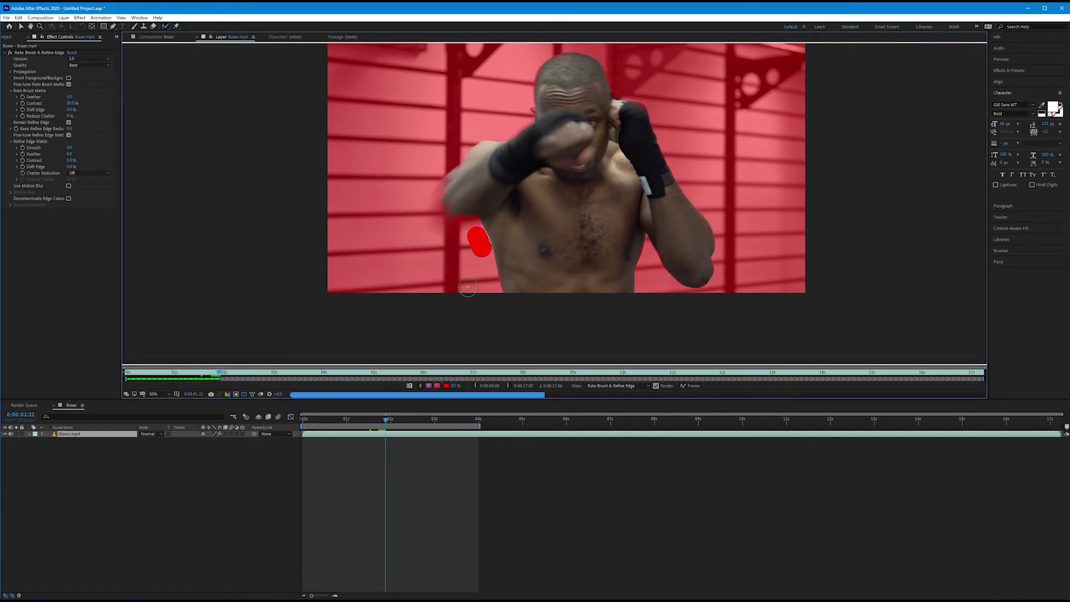
At 0:00:01:24, subtract the background beside the head, touch up the punching elbow and add the guarding wrist's wrap edge
key("Page_Down")
key("Page_Down")
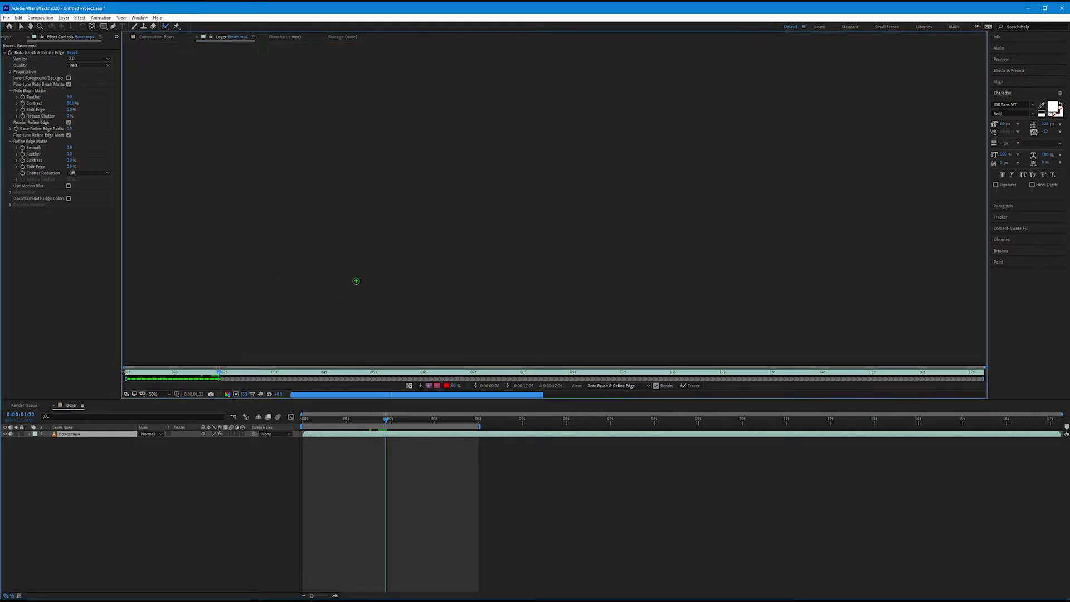
left_click_drag(556, 74, 550, 121)
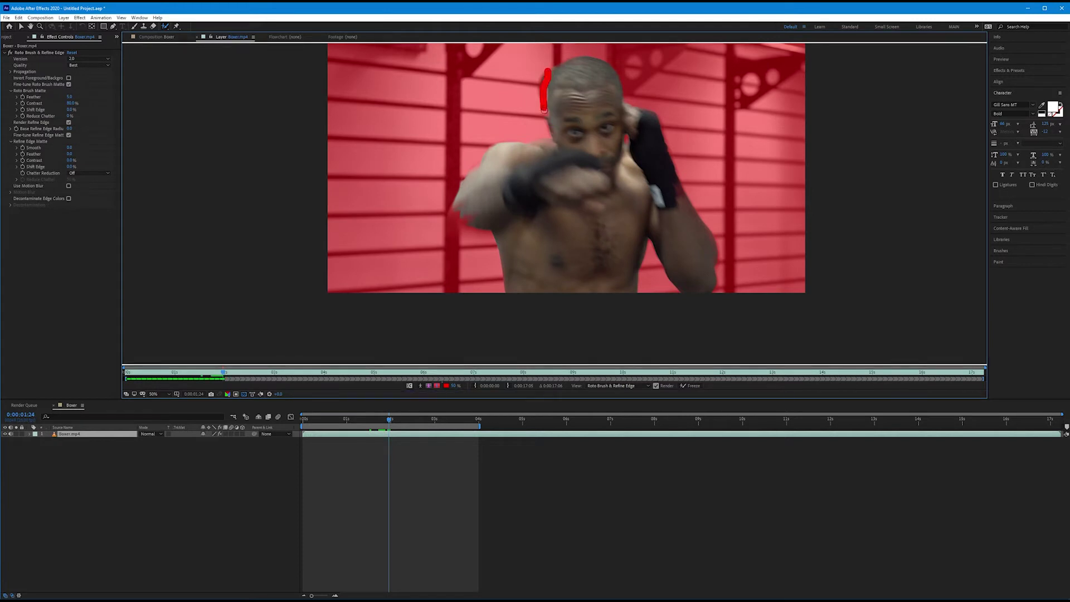
left_click_drag(461, 214, 472, 222)
left_click_drag(669, 193, 676, 201)
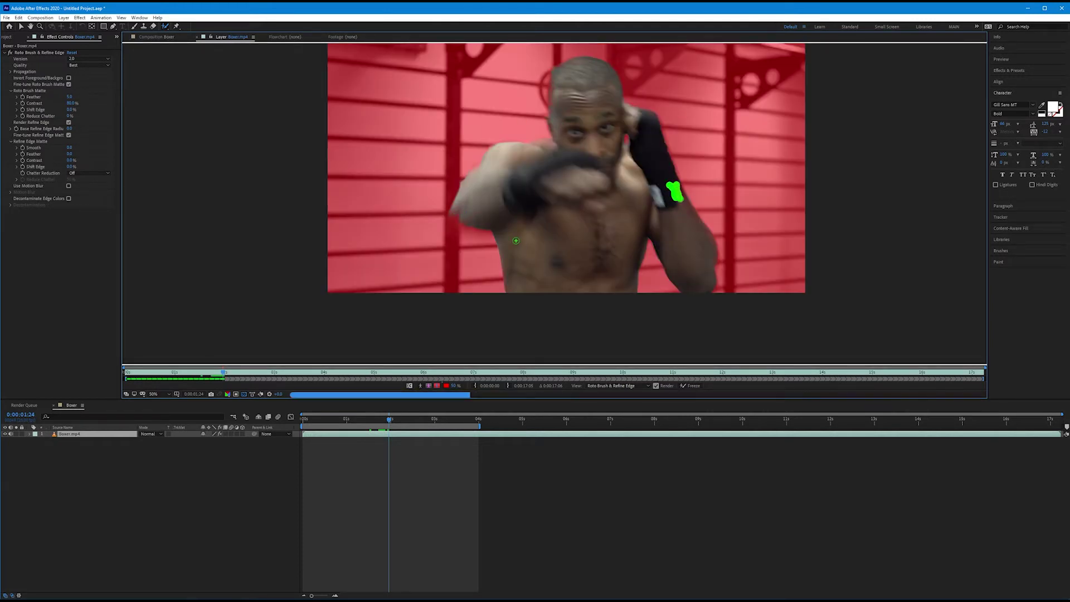
At 0:00:02:00, correct the matte around the punching arm's elbow and the underside of its forearm
key("Page_Down")
left_click_drag(446, 256, 484, 246)
left_click_drag(442, 274, 492, 272)
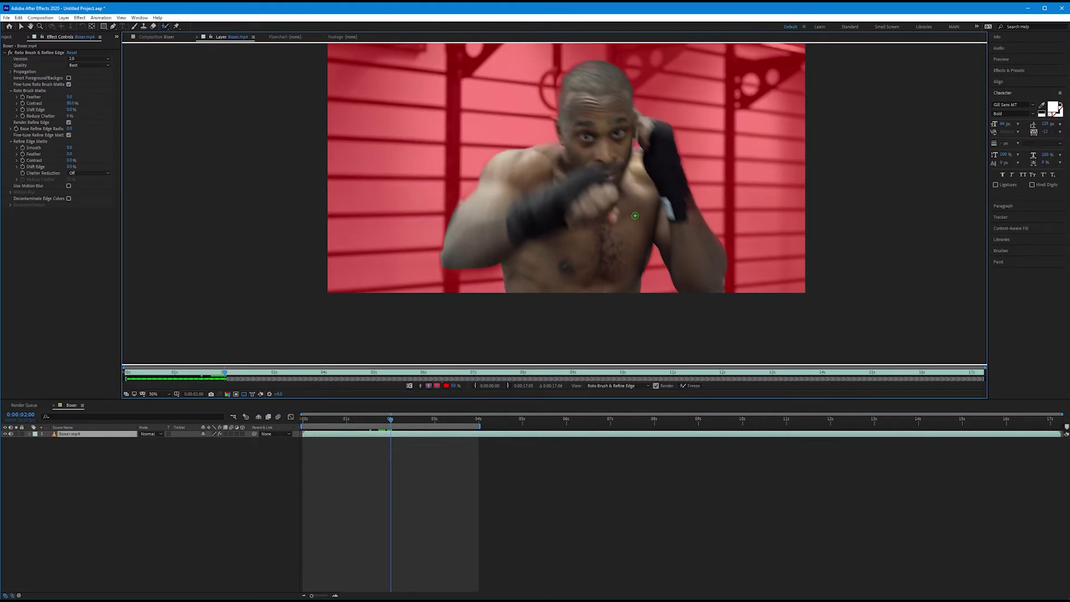
At 0:00:02:06, add the lower abdomen to the foreground and check the matte in the alpha view before restoring the red overlay
key("Page_Down")
key("Page_Down")
key("Page_Down")
key("Page_Down")
key("Page_Down")
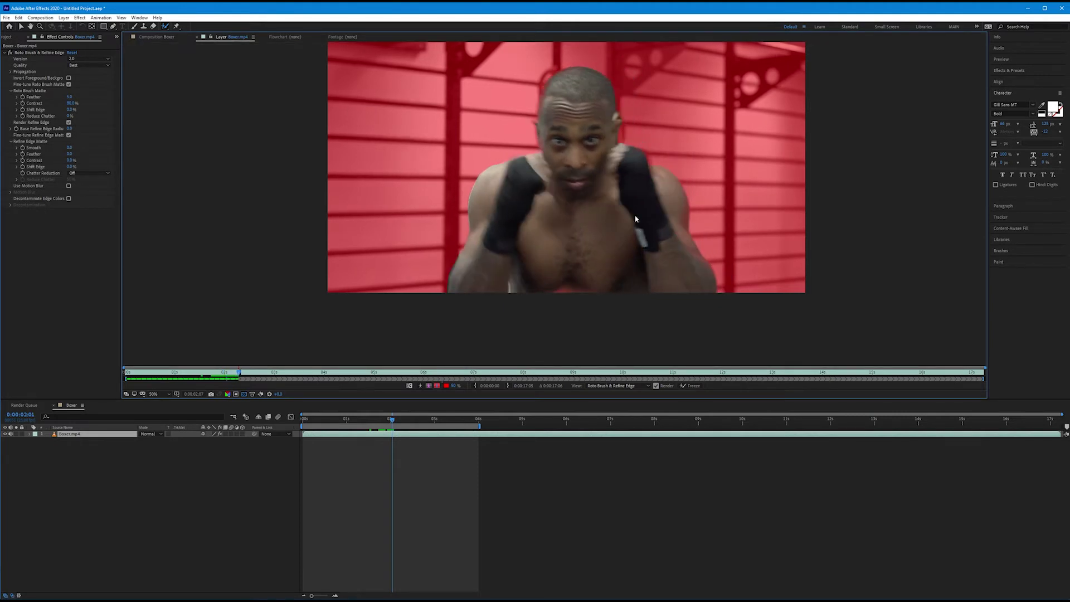
left_click_drag(565, 289, 599, 288)
key("Page_Down")
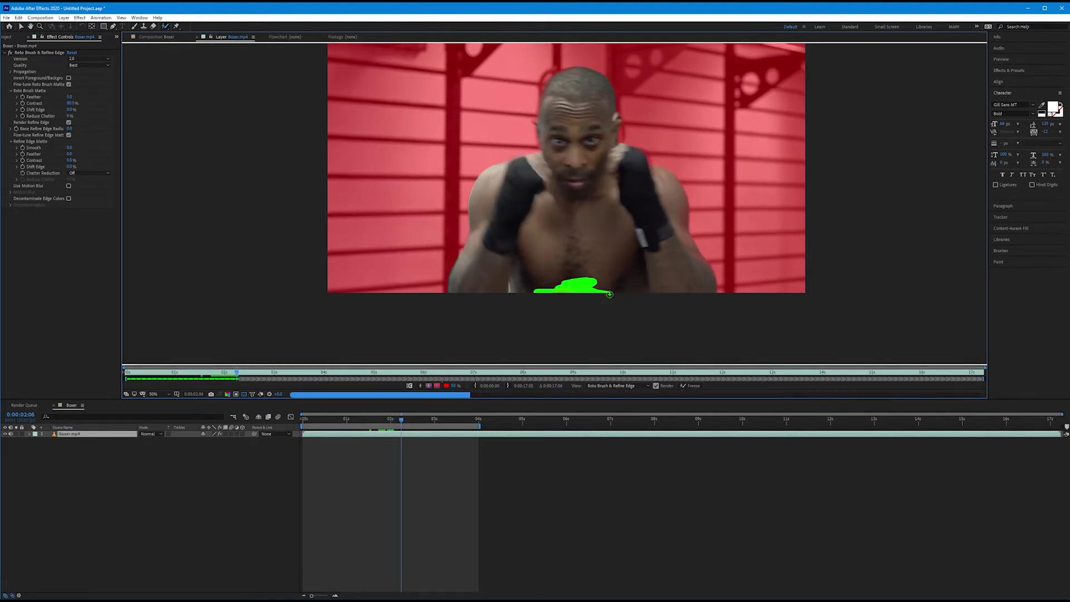
left_click(429, 386)
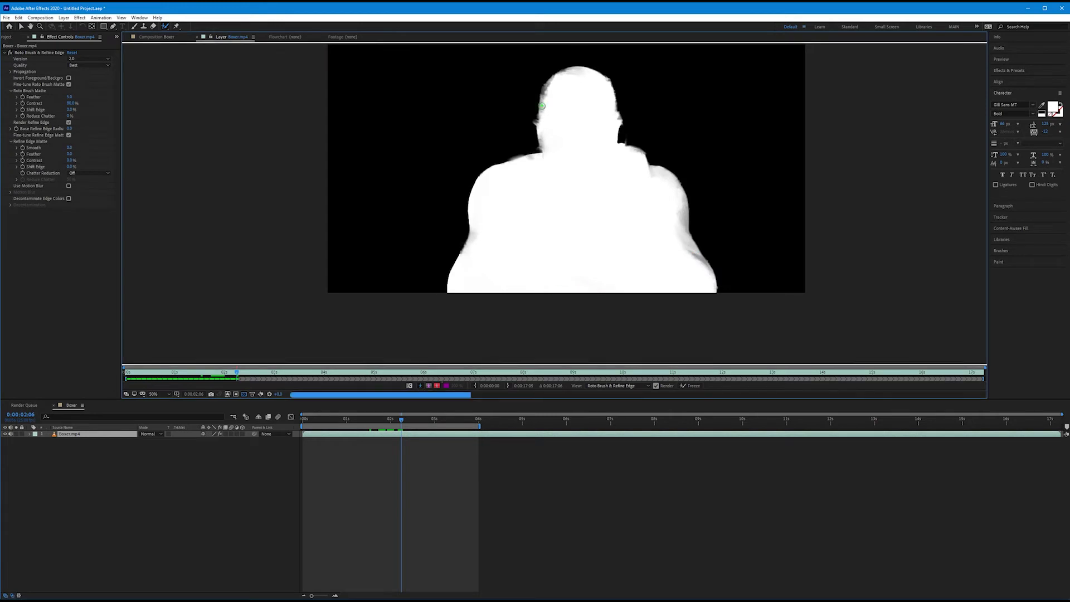
left_click(437, 386)
Advance past 0:00:02:11 and correct the matte around the punching arm's elbow and the side of the torso
key("Page_Down")
left_click(407, 421)
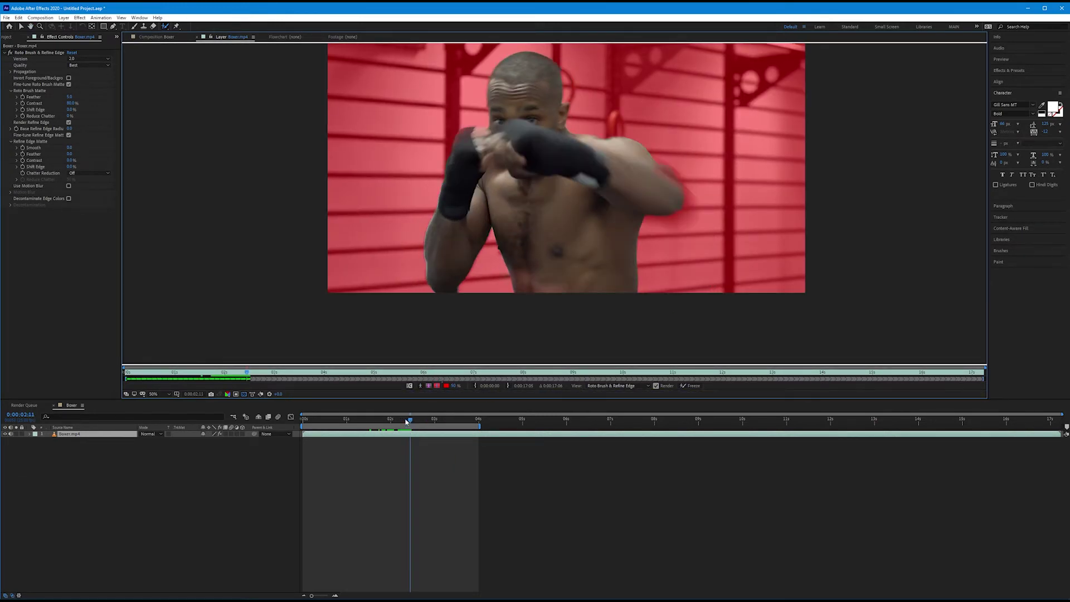
key("Page_Down")
key("Page_Down")
key("Page_Down")
left_click_drag(654, 196, 648, 266)
Advance to 0:00:02:21 and subtract the background gap between the guarding wrist and the chest
key("Page_Down")
key("Page_Down")
key("Page_Down")
key("Page_Down")
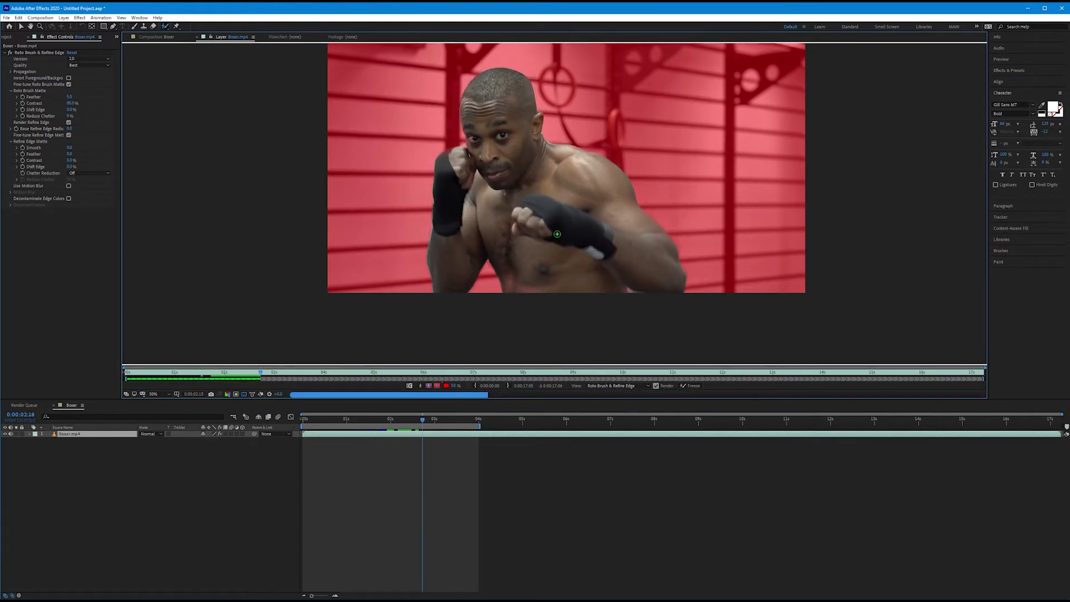
key("Page_Down")
key("Page_Down")
key("Page_Down")
left_click_drag(471, 160, 464, 192)
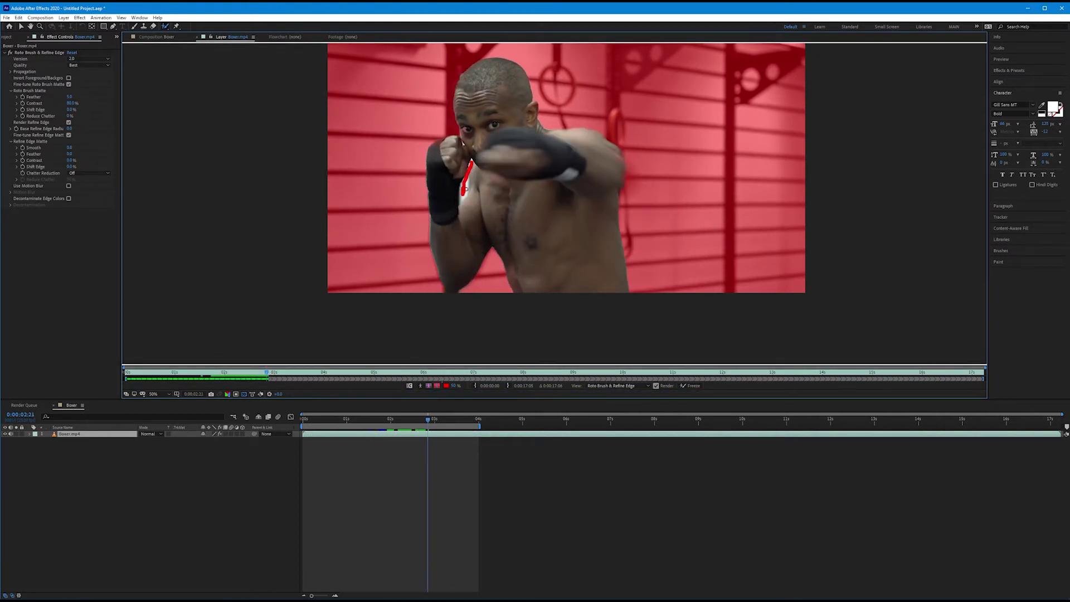
Add the blurred tip of the punching elbow to the foreground at 0:00:02:24 and at 0:00:02:23
key("Page_Down")
key("Page_Down")
key("Page_Down")
left_click_drag(647, 229, 643, 253)
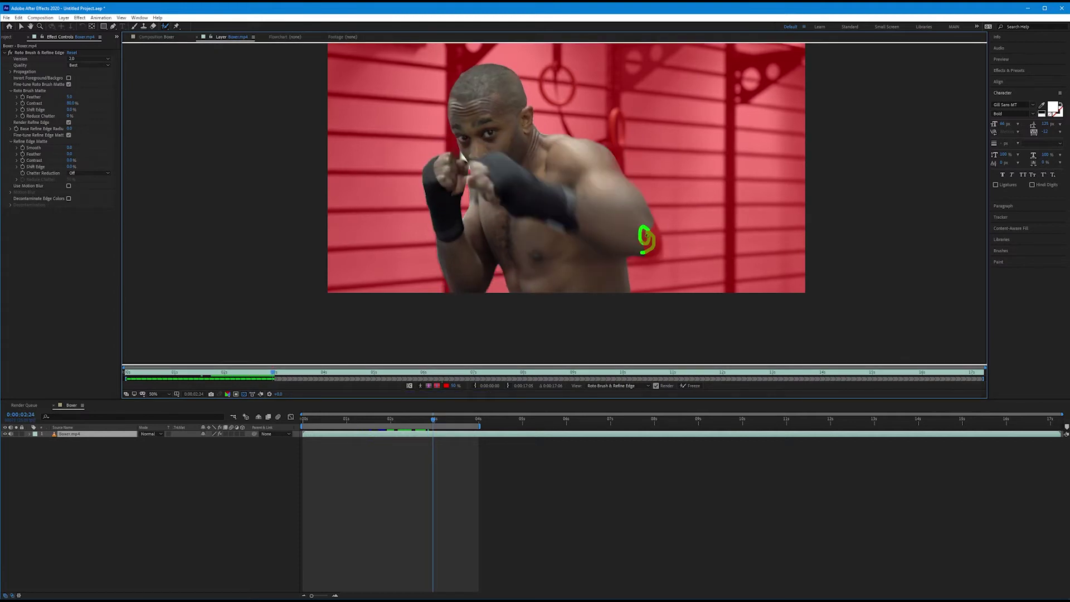
key("Page_Up")
left_click_drag(641, 193, 636, 207)
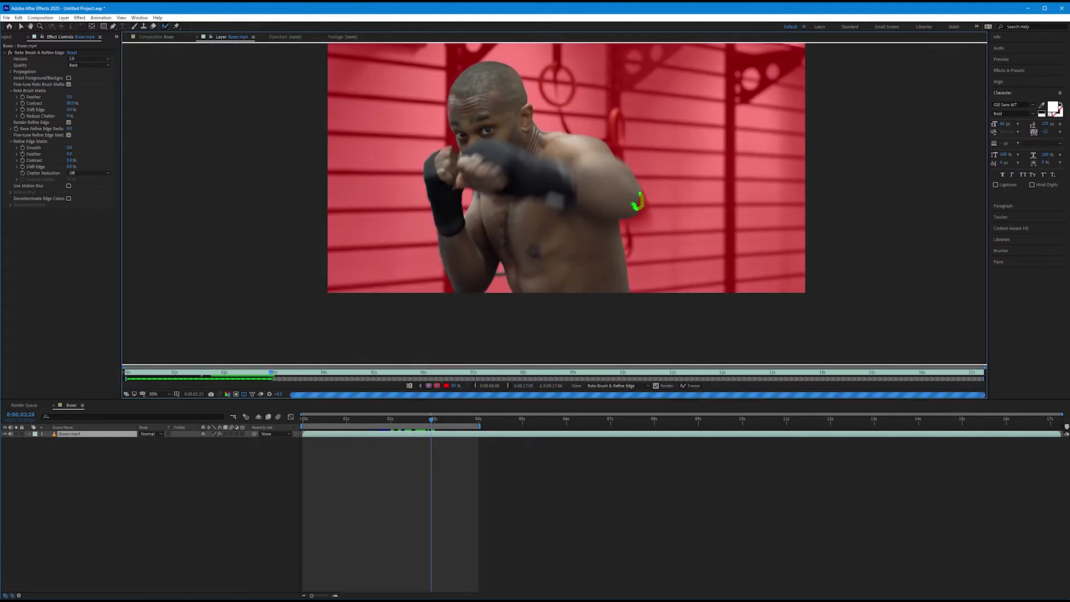
key("Page_Down")
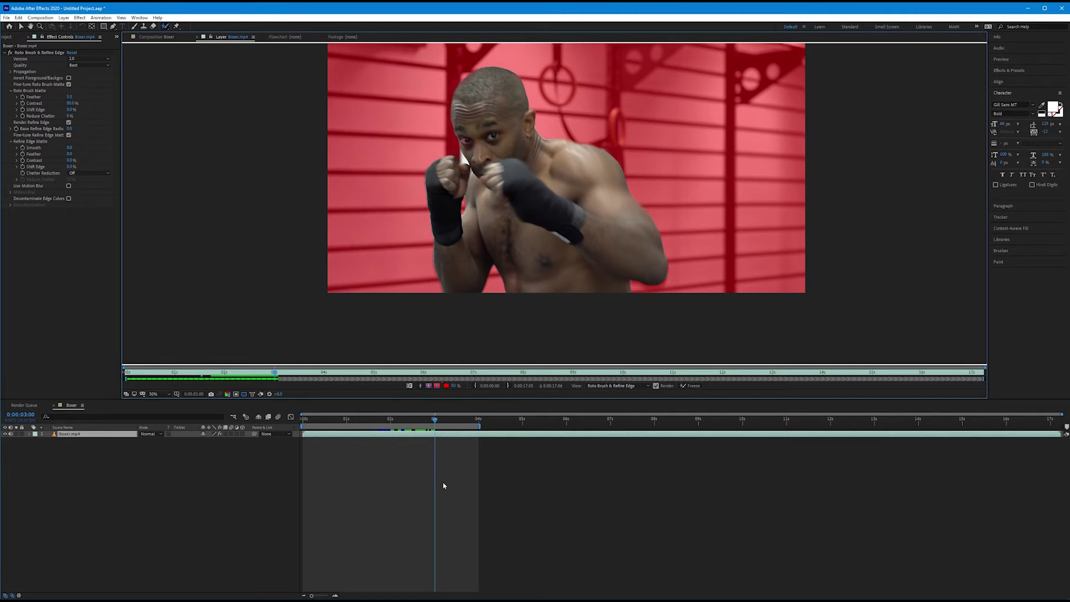
Step through the frames to 0:00:03:12 and correct the matte along the punching arm's elbow and forearm
key("Page_Down")
key("Page_Down")
key("Page_Down")
key("Page_Down")
key("Page_Down")
key("Page_Down")
key("Page_Down")
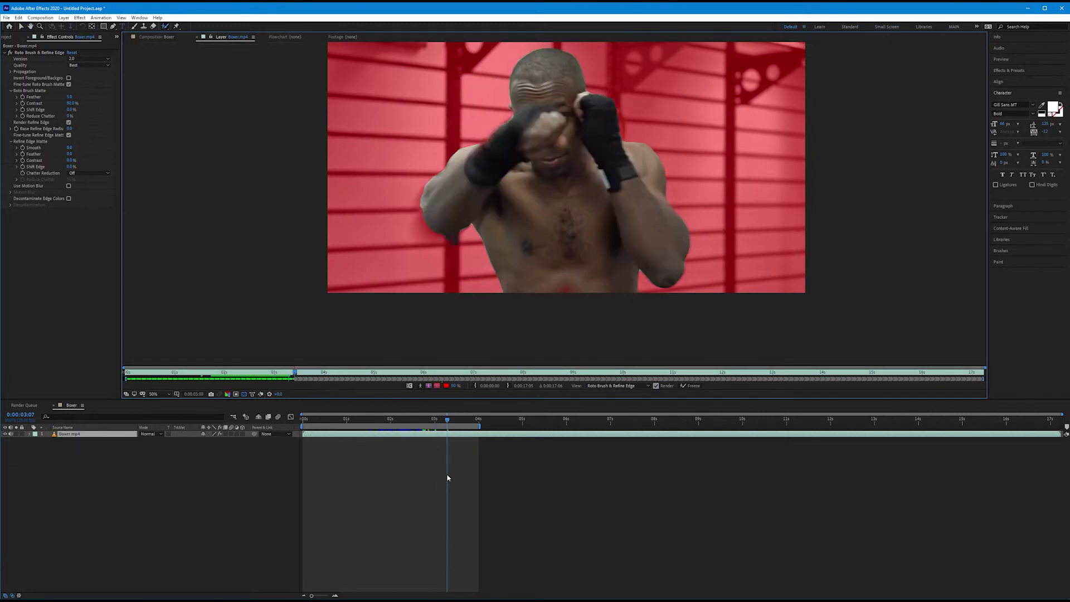
key("Page_Down")
key("Page_Down")
key("Page_Down")
key("Page_Down")
key("Page_Down")
left_click_drag(425, 248, 483, 265)
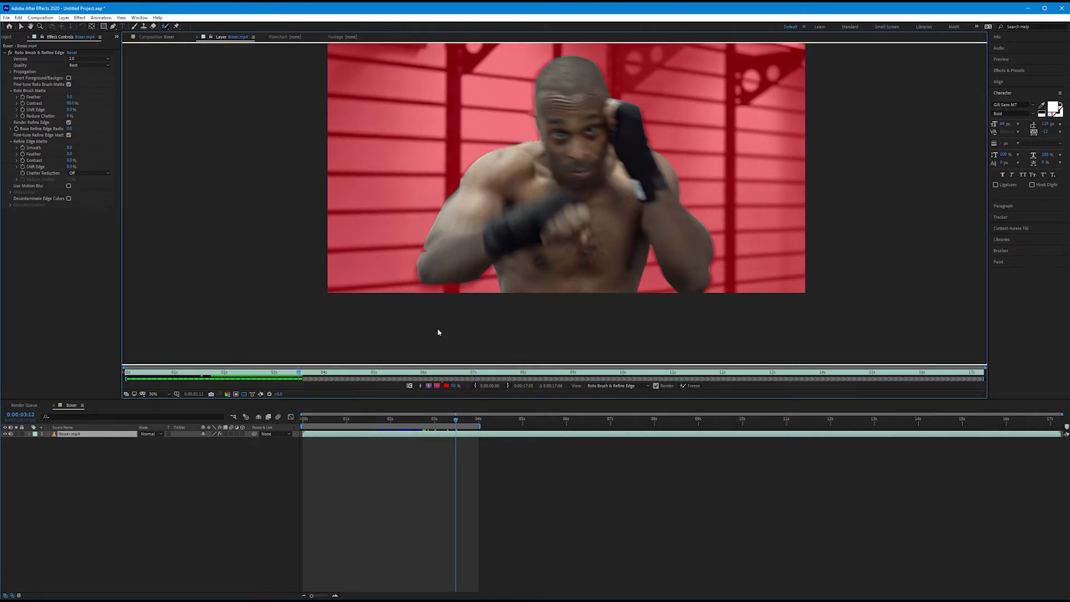
Examine the roto matte frame by frame from 0:00:03:12 up to 0:00:04:01
key("Page_Down")
key("Page_Down")
key("Page_Down")
key("Page_Down")
key("Page_Down")
key("Page_Down")
key("Page_Down")
key("Page_Down")
key("Page_Down")
key("Page_Down")
key("Page_Down")
key("Page_Down")
key("Page_Down")
key("Page_Down")
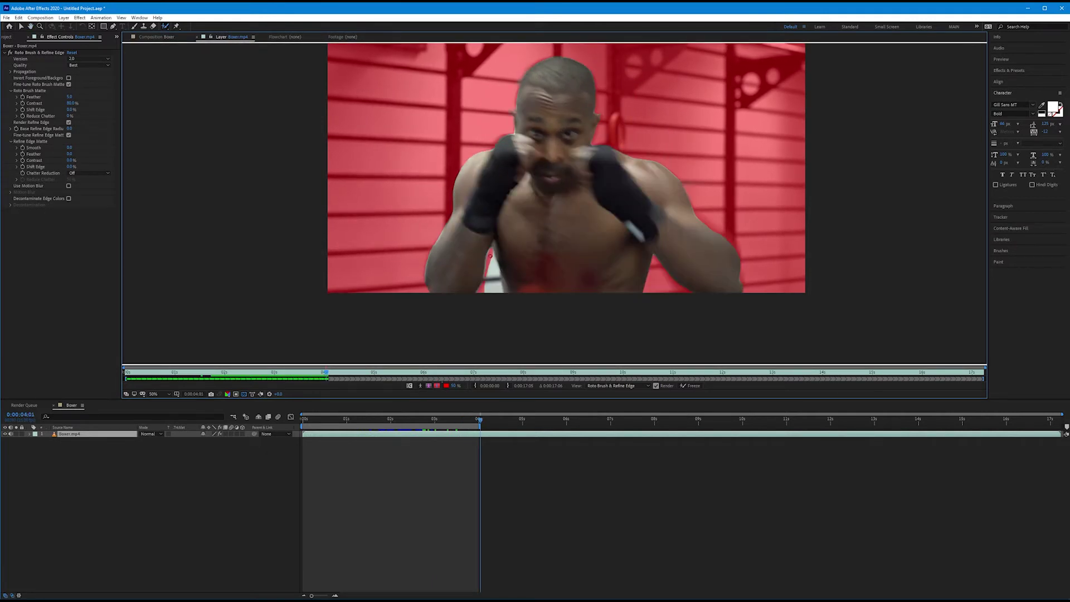
Return to 0:00:00:10, freeze the Roto Brush & Refine Edge propagation and stop the freezing early
left_click_drag(480, 419, 321, 425)
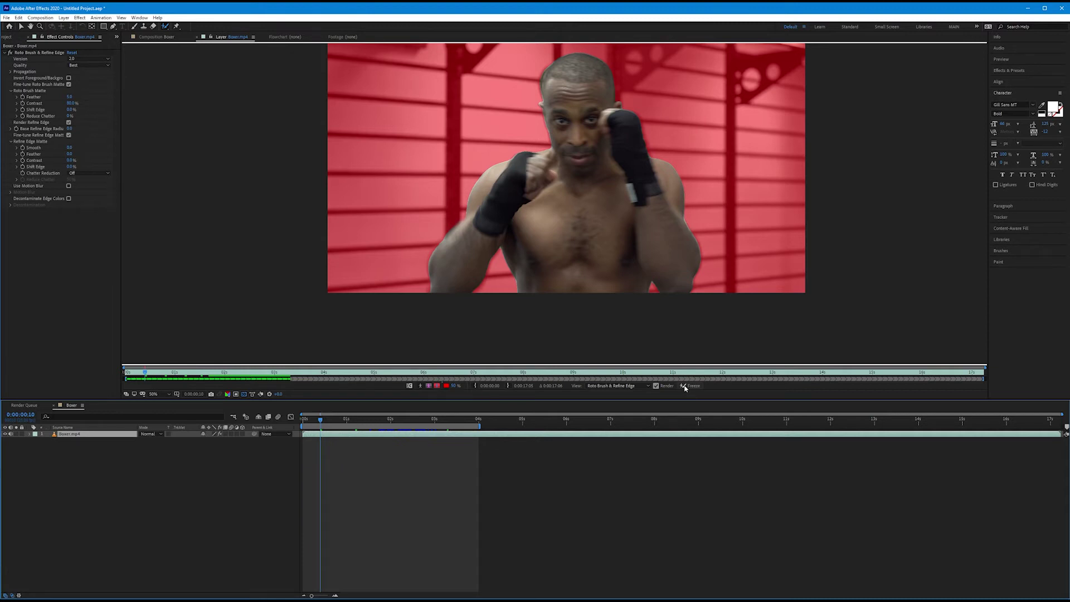
left_click(685, 387)
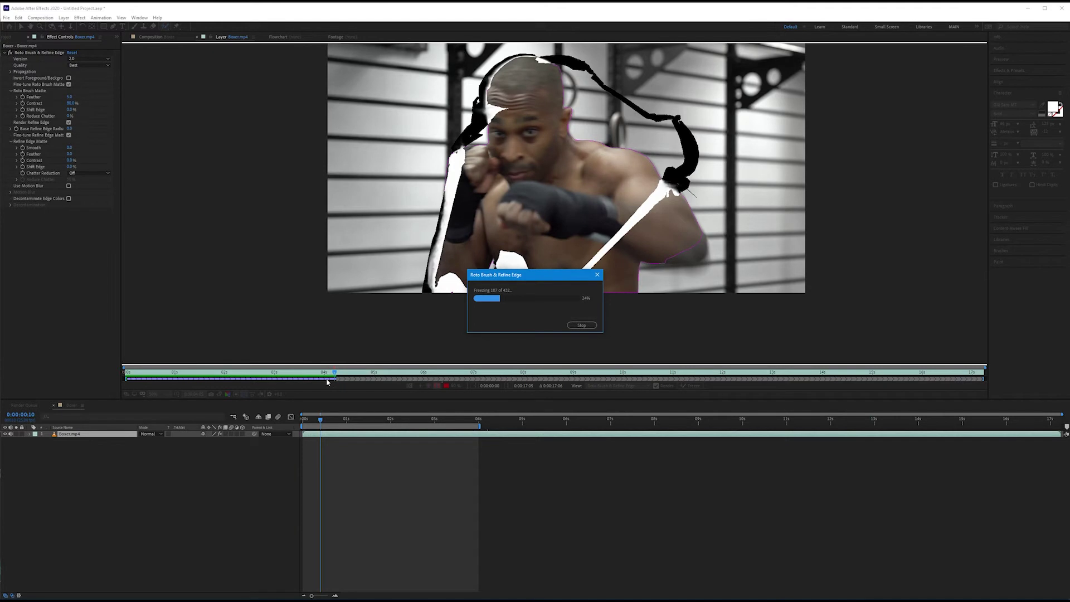
left_click(584, 325)
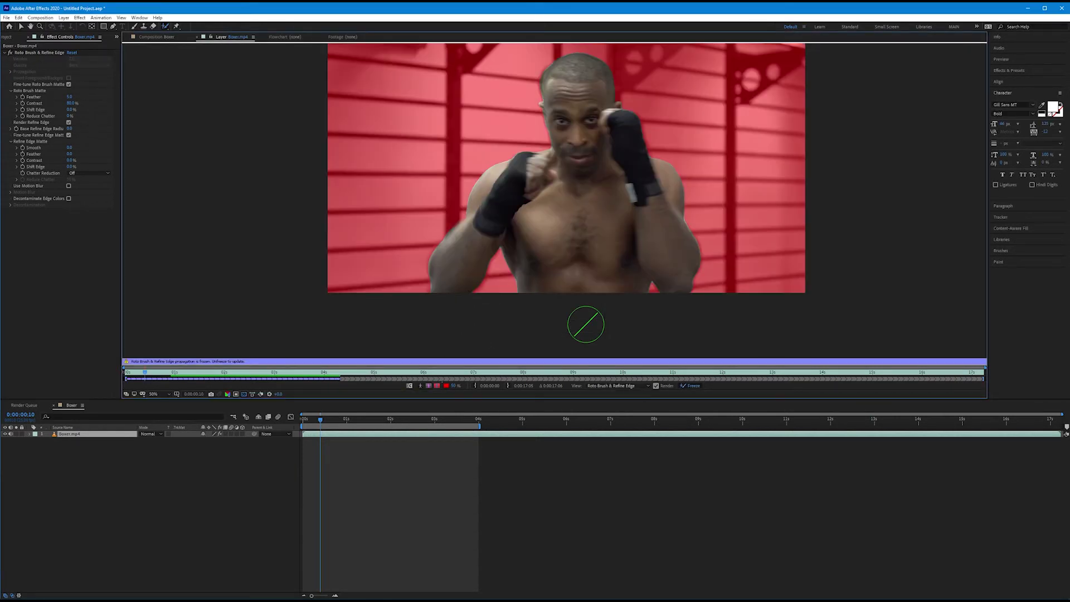
Review the frozen matte by scrubbing and briefly playing the clip, and return to 0:00:00:14
left_click_drag(339, 421, 380, 421)
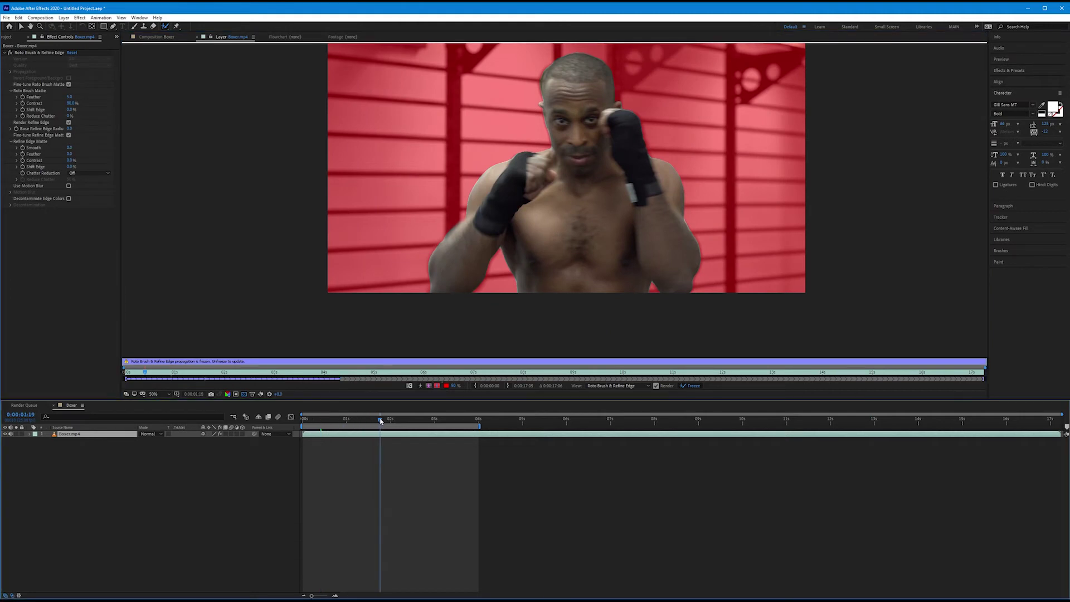
left_click(338, 424)
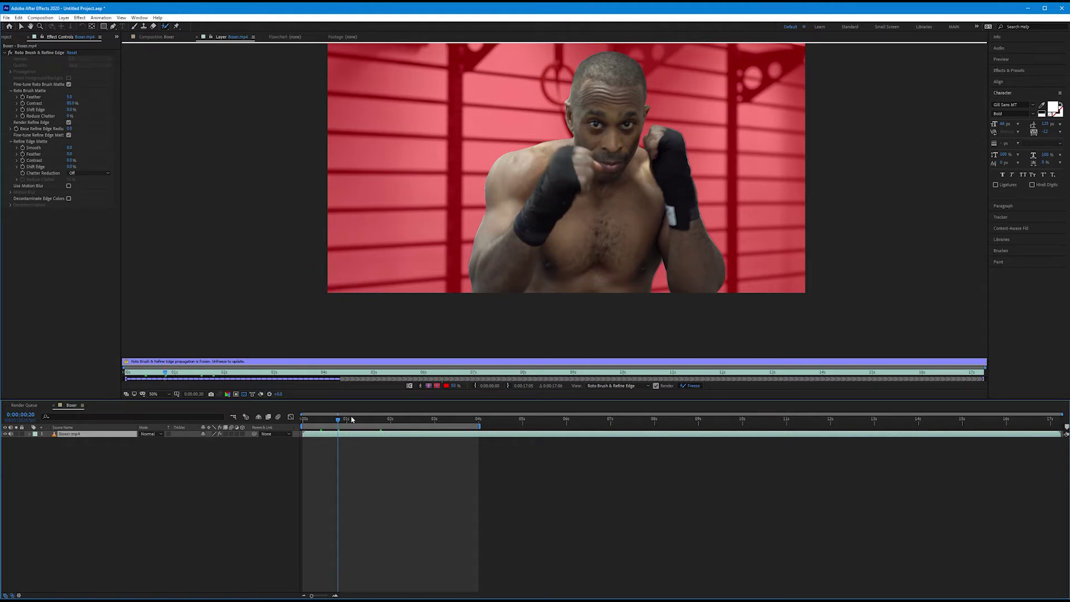
key("space")
key("space")
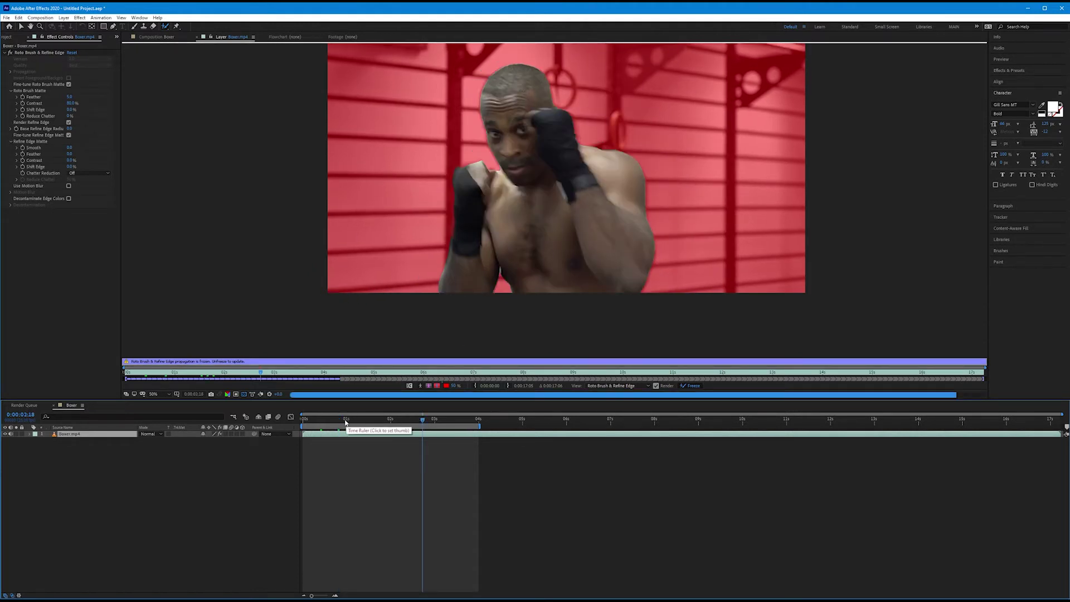
left_click(327, 422)
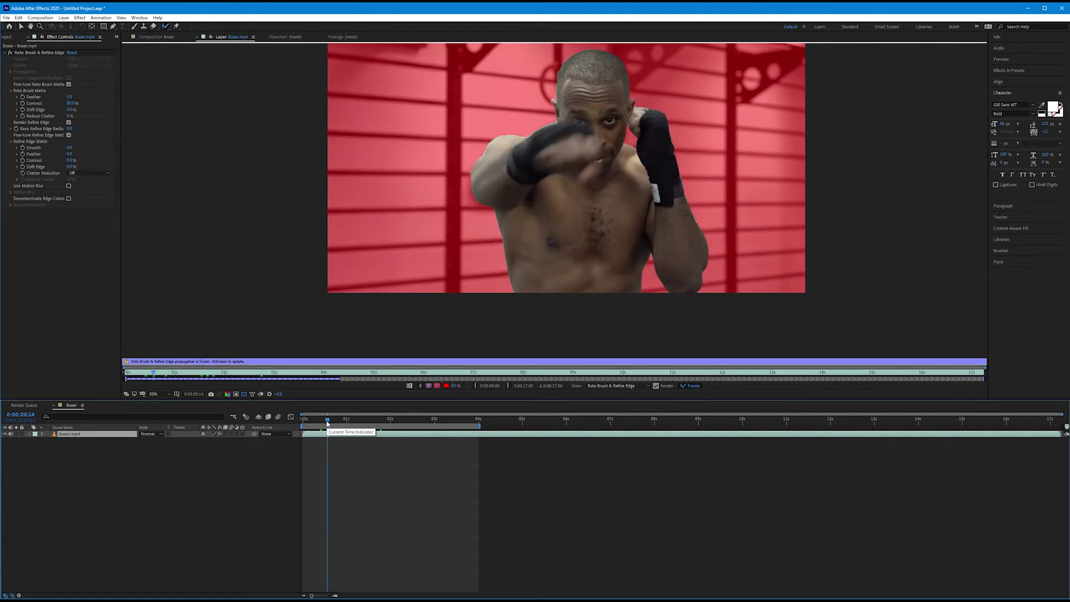
Inspect the cut-out boxer in the composition view at 0:00:00:04, showing the transparency grid and hiding it again
left_click(156, 36)
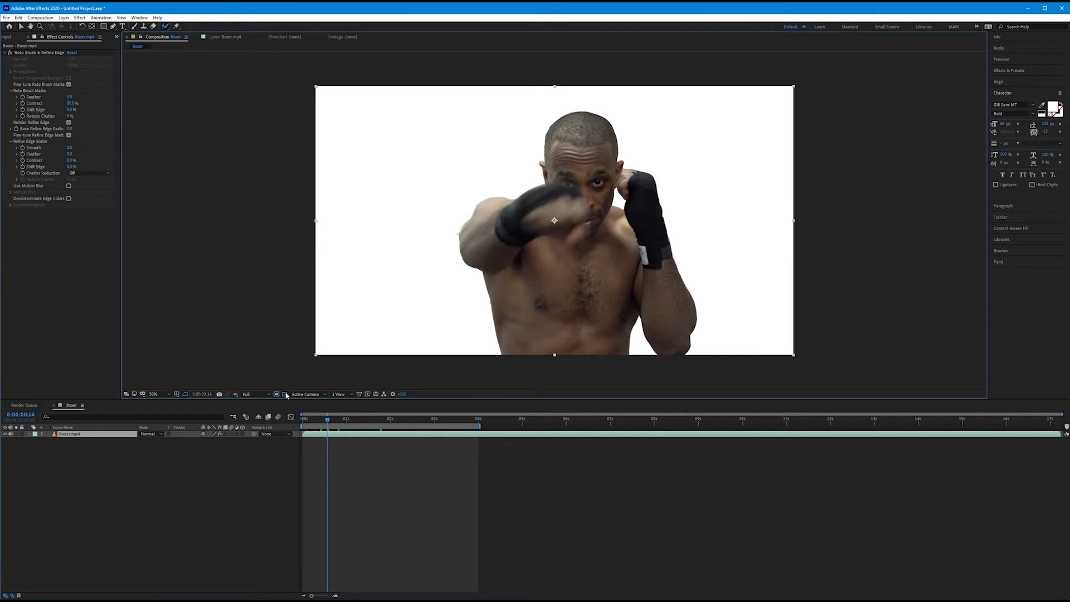
left_click(285, 394)
left_click(310, 422)
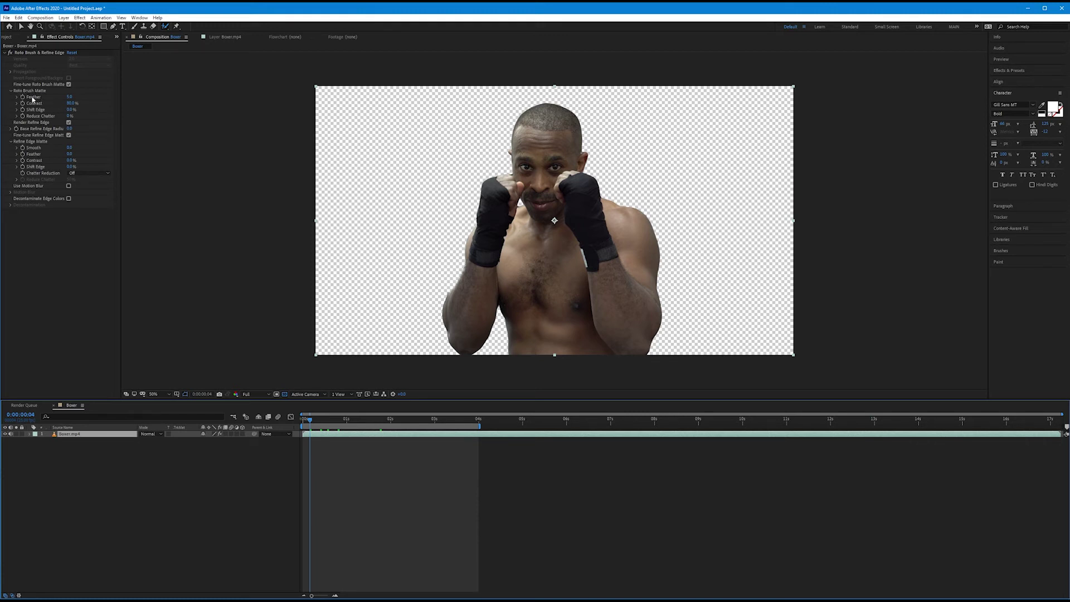
left_click(285, 395)
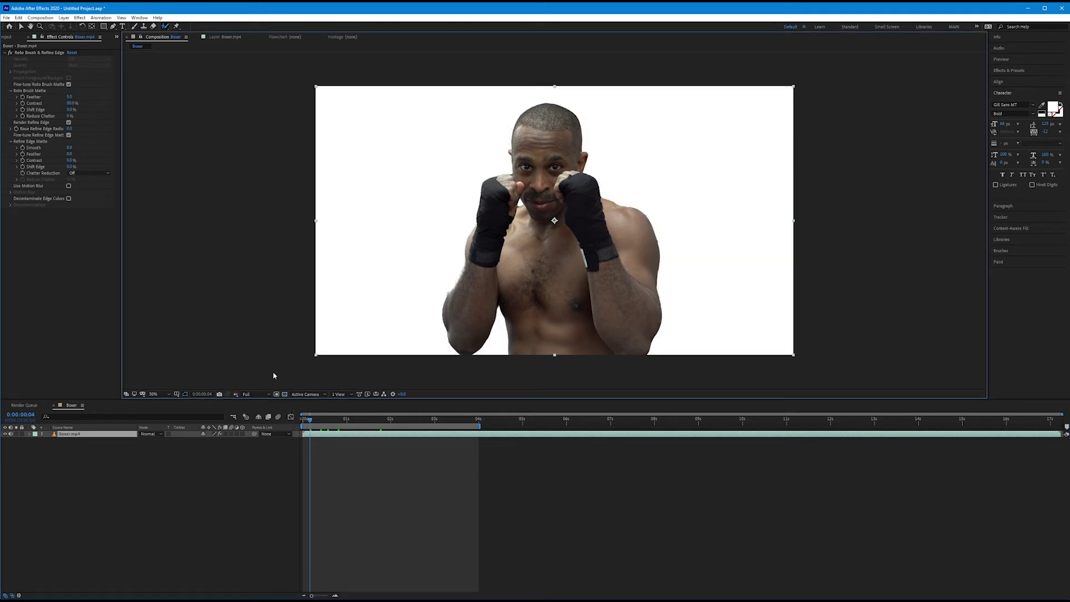
Set the composition's background colour to black (000000)
left_click(41, 18)
left_click(50, 35)
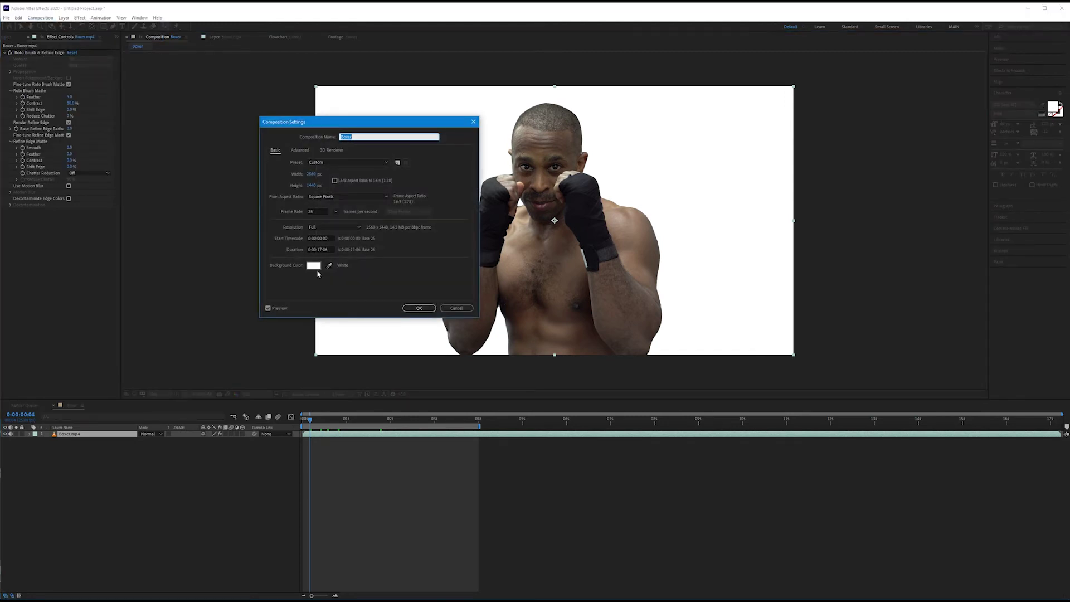
left_click(314, 265)
left_click(327, 292)
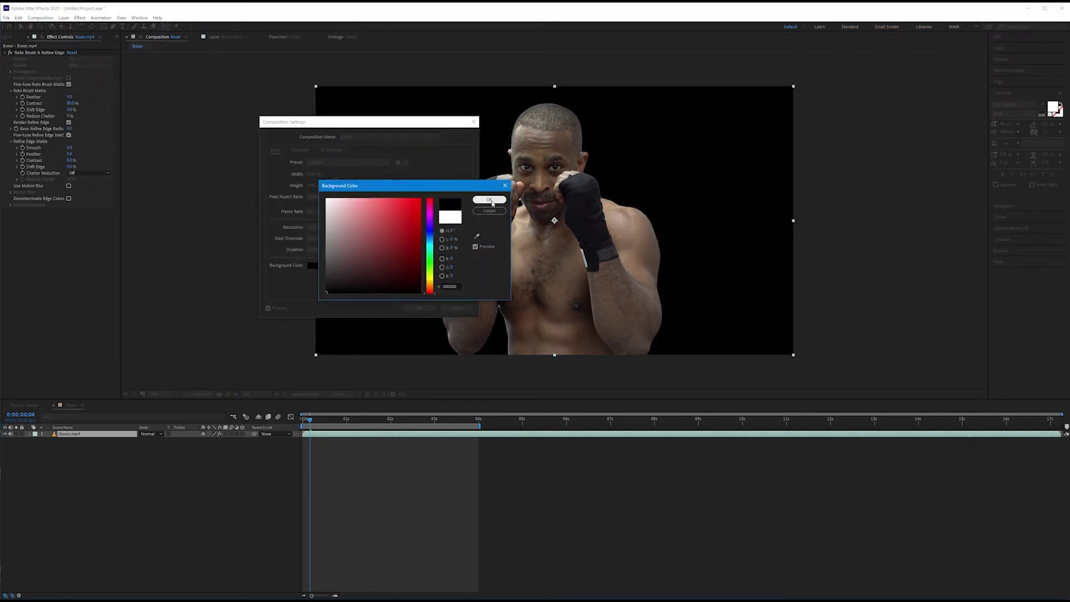
left_click(489, 201)
left_click(420, 309)
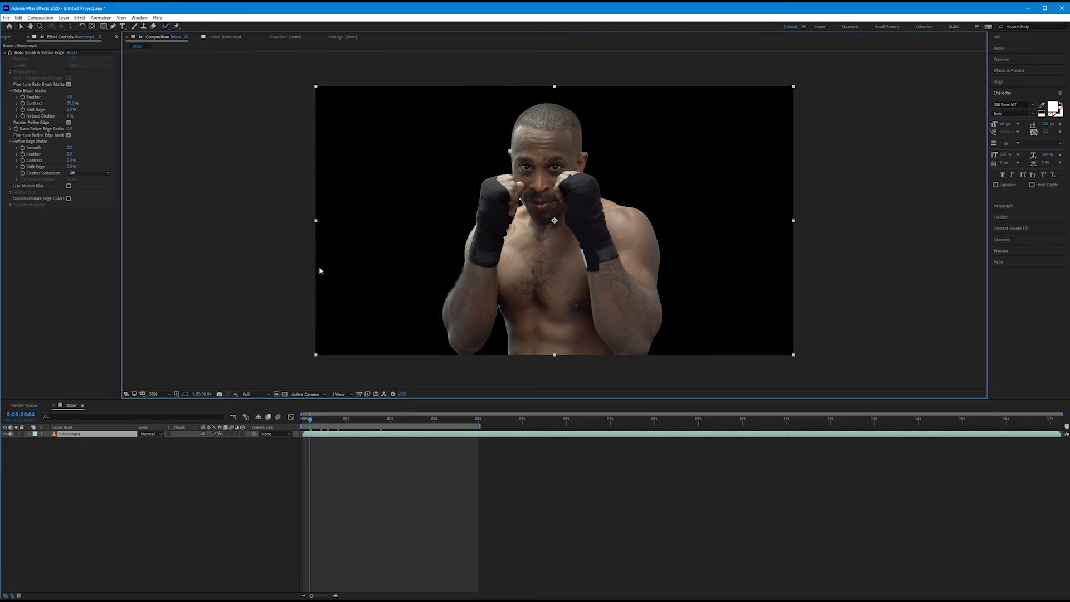
Try strong Feather amounts on the Roto Brush matte and bring the feathering back down to a low value
left_click_drag(69, 97, 116, 99)
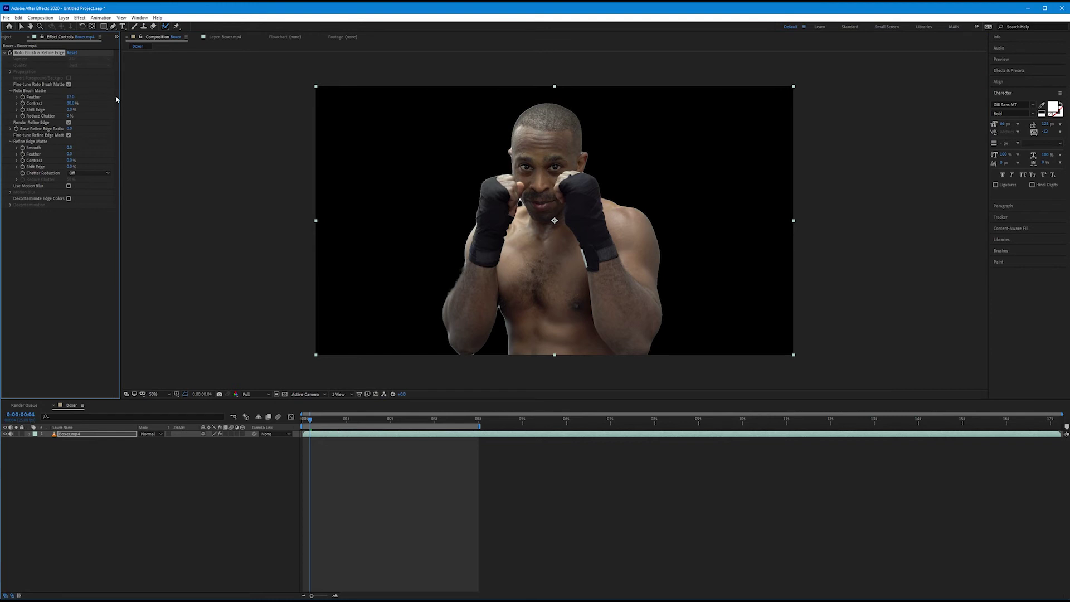
left_click_drag(66, 97, 170, 99)
left_click_drag(69, 97, 65, 98)
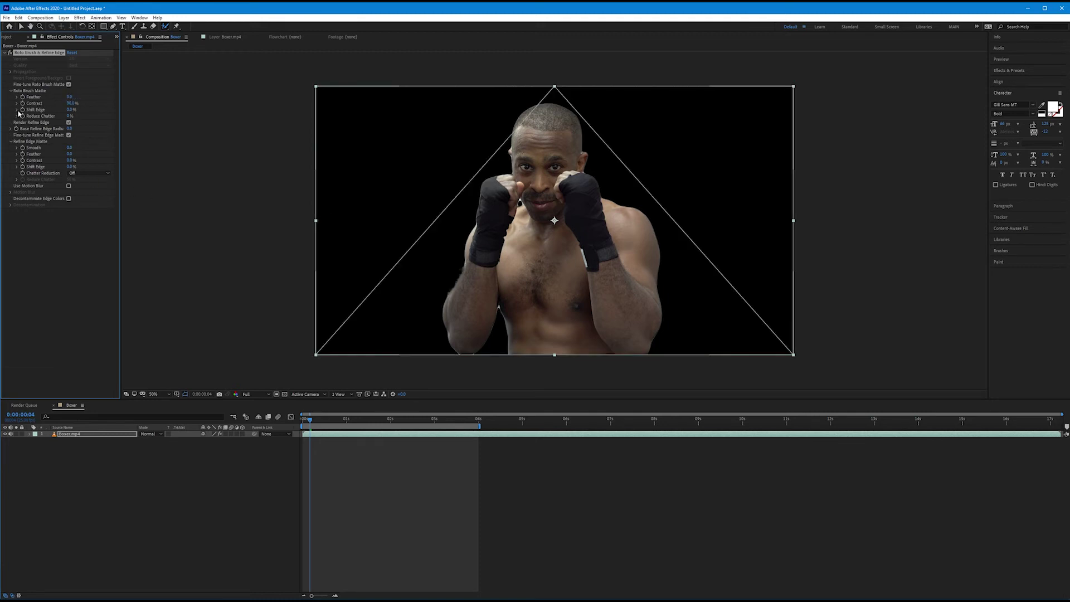
left_click(68, 97)
key("Return")
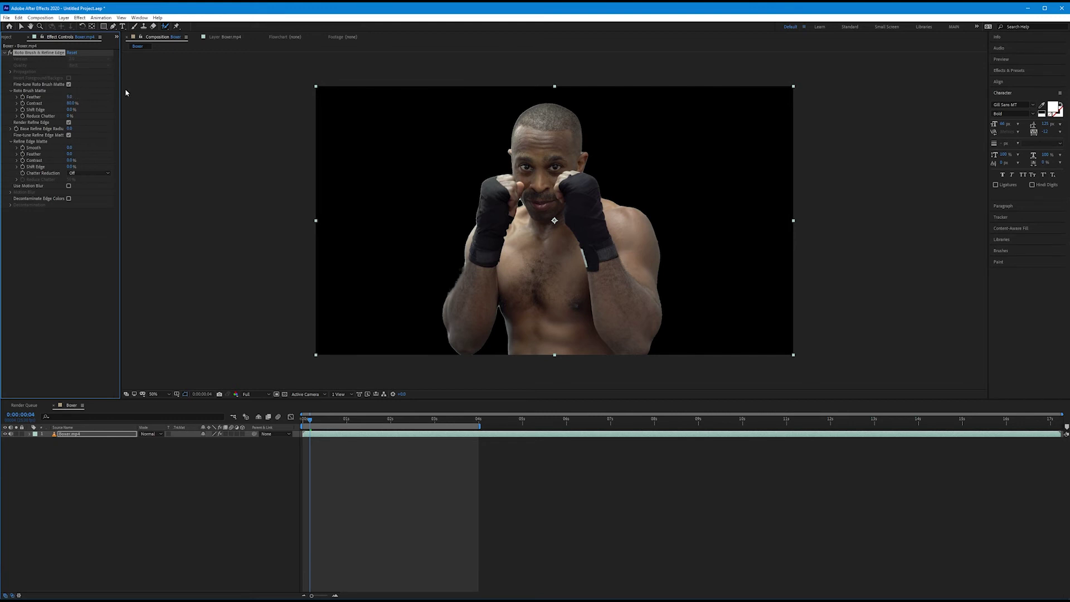
Try different Contrast amounts on the Roto Brush matte, checking the edges up close, and lower Contrast to 0%
left_click_drag(70, 103, 188, 98)
mouse_move(72, 103)
left_mouse_down()
mouse_move(53, 103)
mouse_move(294, 160)
left_mouse_up()
key("period")
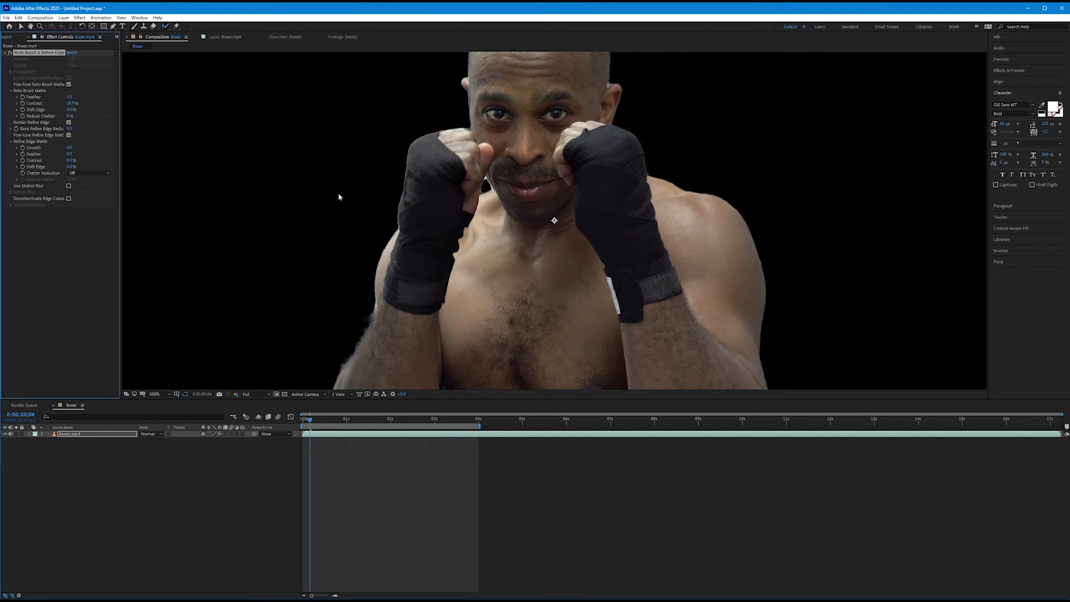
left_click_drag(72, 103, 445, 188)
left_click_drag(554, 221, 554, 220)
key("comma")
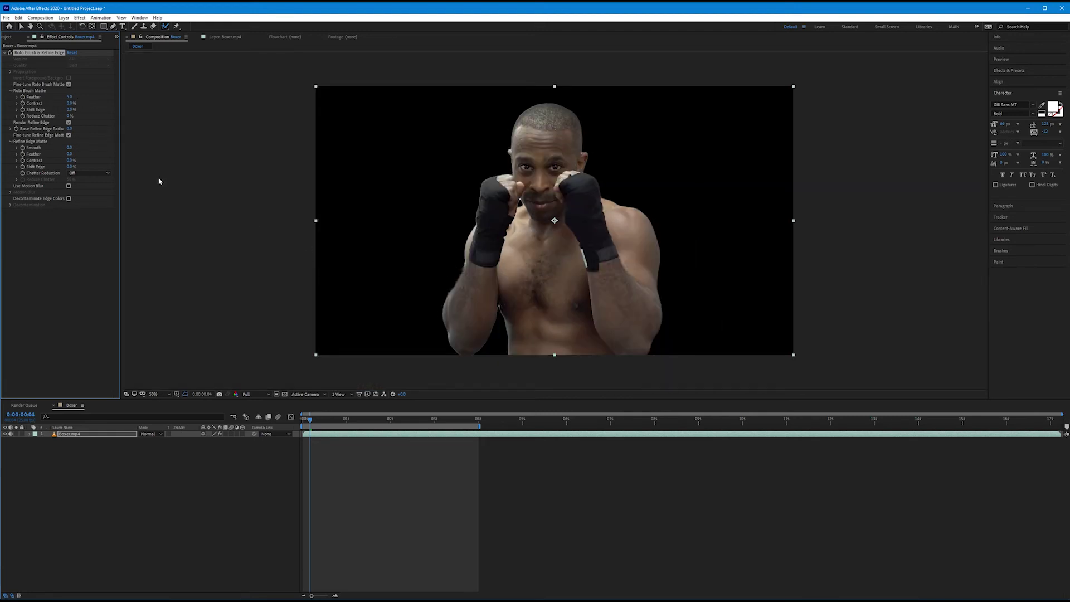
Test Shift Edge on the Roto Brush matte in both directions, including -100%, and reset it to 0%
key("period")
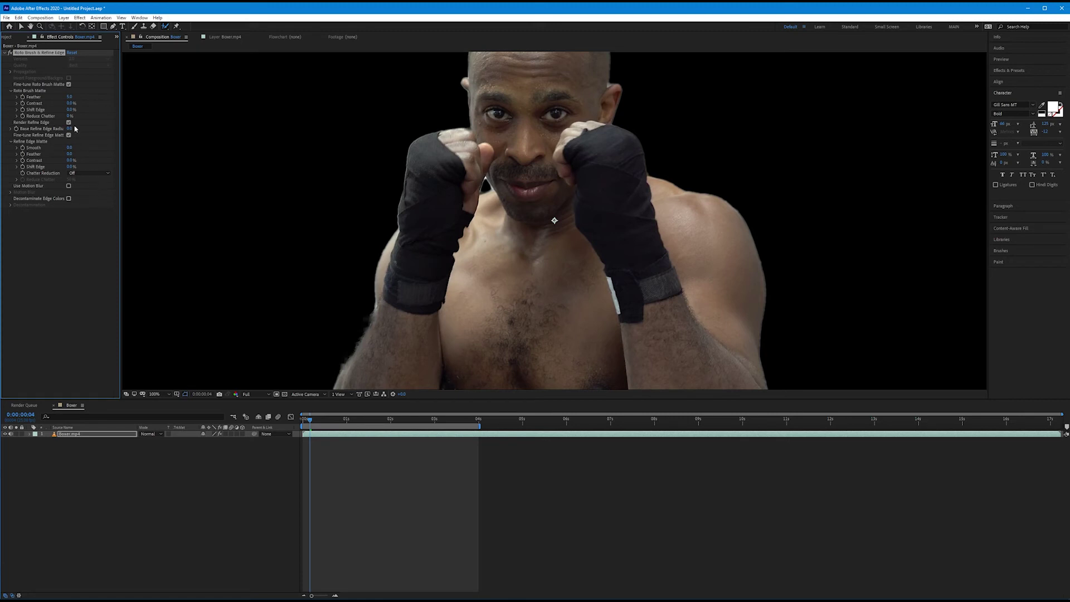
left_click_drag(76, 111, 148, 112)
left_click(72, 111)
type("-100")
key("Return")
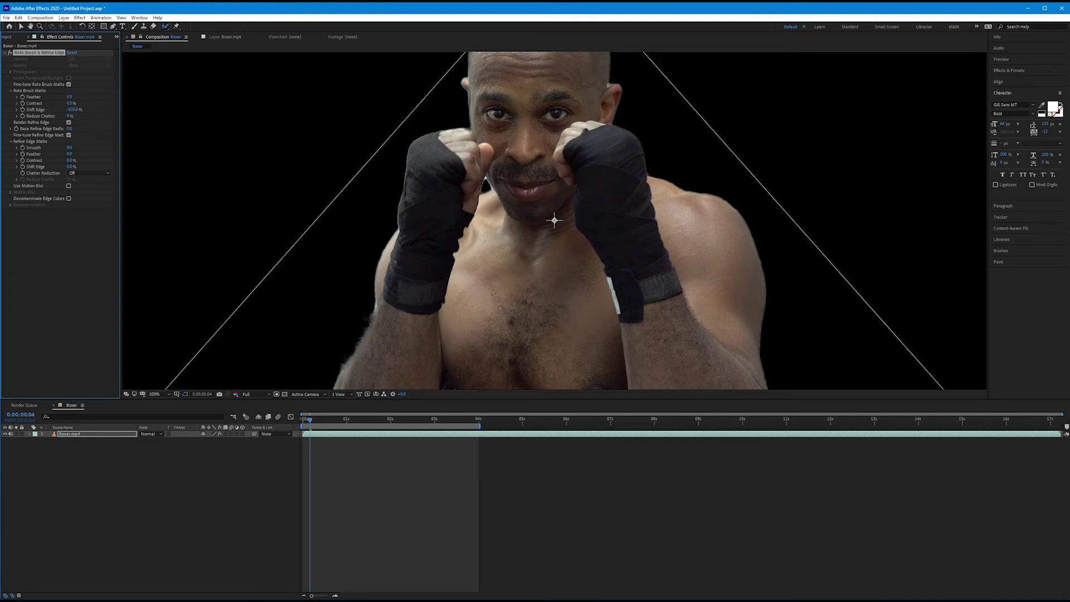
left_click(74, 109)
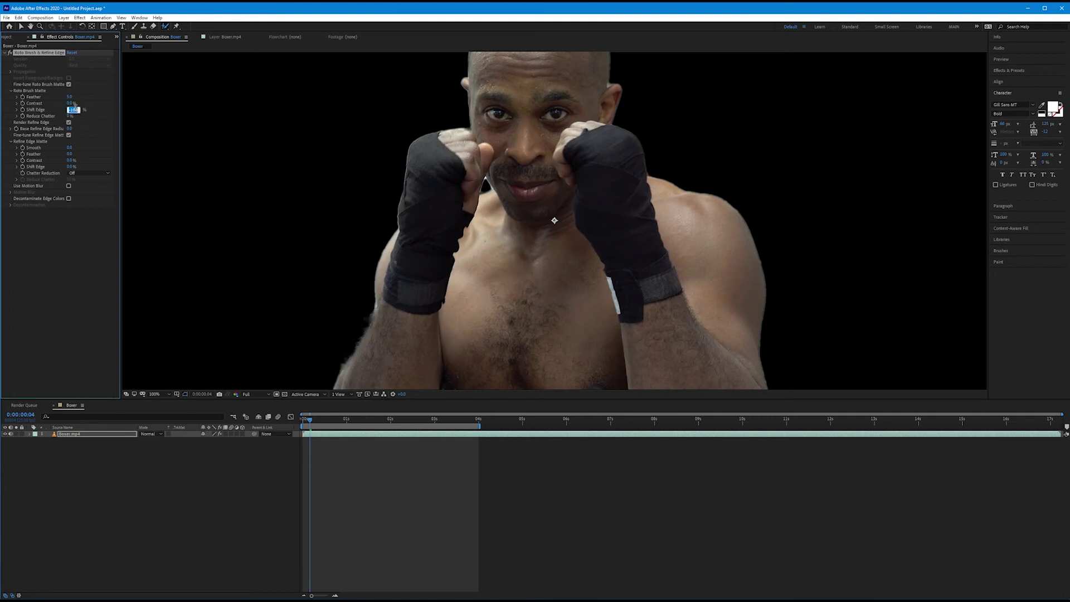
type("0")
key("Return")
Test high Reduce Chatter amounts on the Roto Brush matte around the forearms and return the setting to 0%
left_click_drag(330, 280, 396, 159)
key("alt+w")
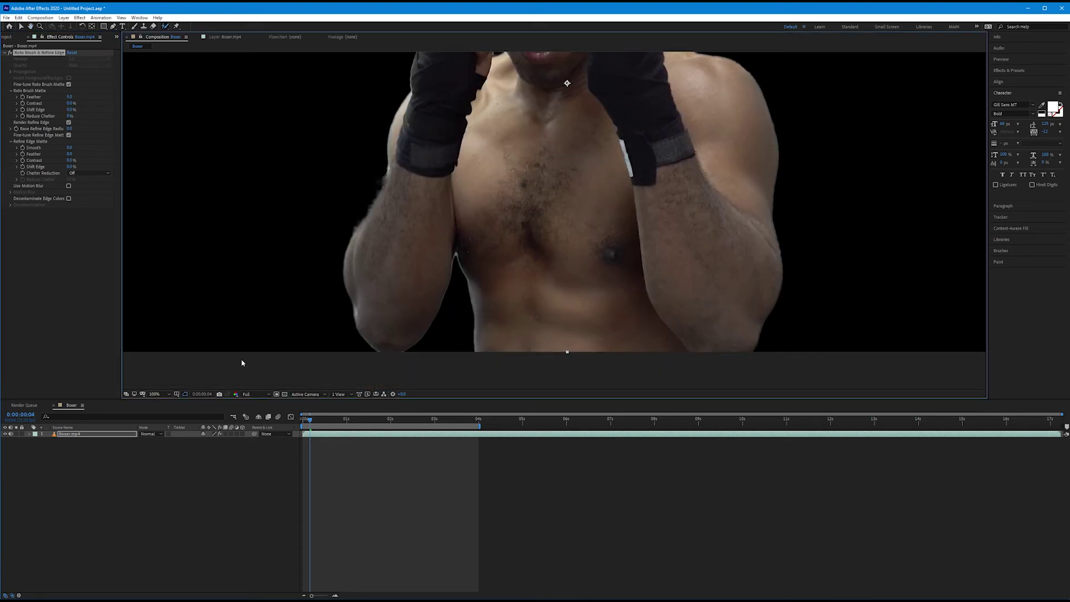
left_click(68, 117)
left_click_drag(68, 116, 129, 116)
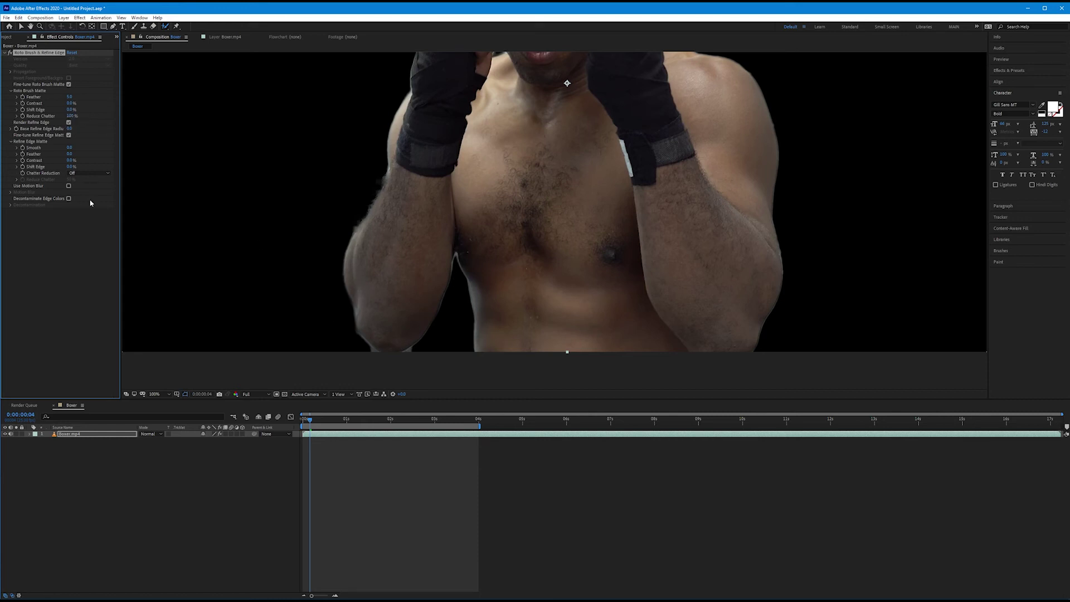
left_click_drag(71, 116, 37, 123)
left_click_drag(69, 117, 109, 114)
left_click_drag(72, 117, 34, 118)
Increase Smooth for the Refine Edge matte, and try a higher Refine Edge Contrast before resetting Contrast to 0%
left_click_drag(69, 147, 203, 184)
left_click_drag(72, 160, 290, 150)
left_click(72, 160)
type("0")
key("Return")
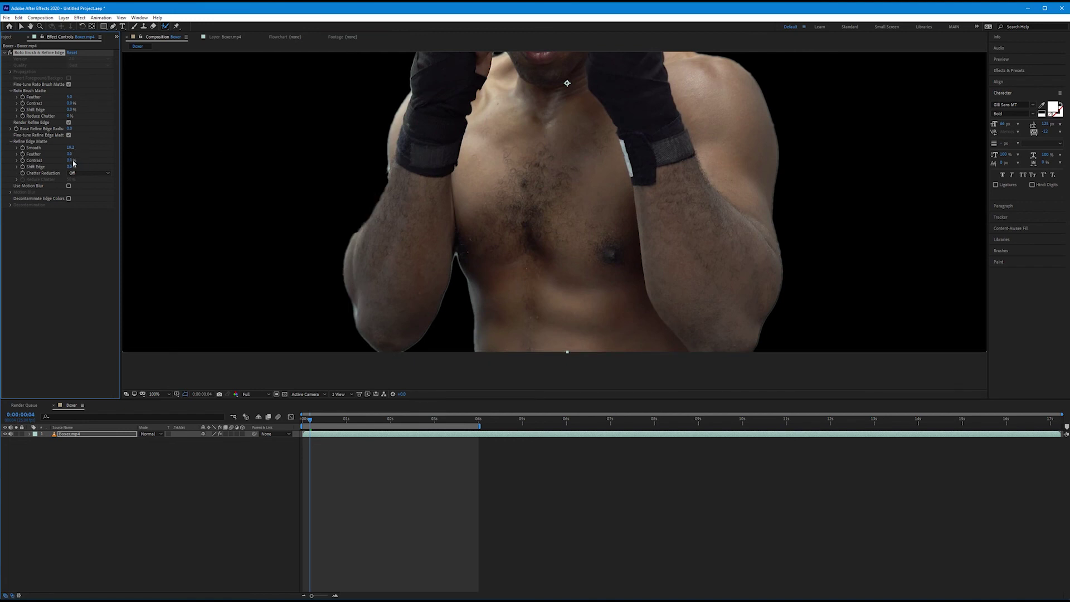
Test the Refine Edge matte's Shift Edge at -100% and 100%, and reset it to 0%
left_click_drag(72, 167, 184, 169)
left_click(72, 167)
type("-100")
key("Return")
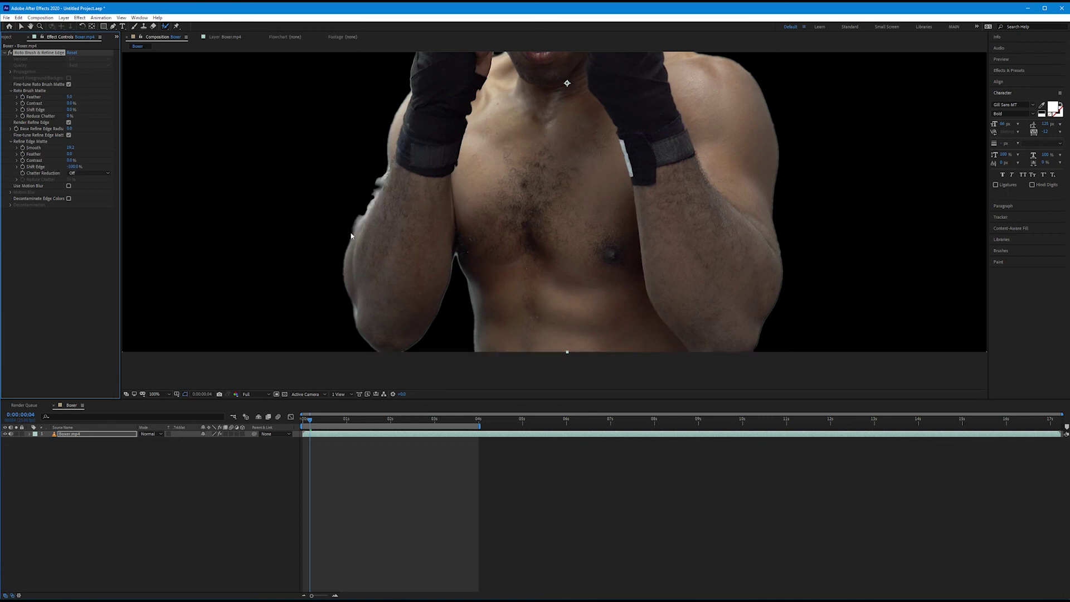
left_click(72, 167)
type("100")
key("Return")
left_click(72, 166)
type("0")
key("Return")
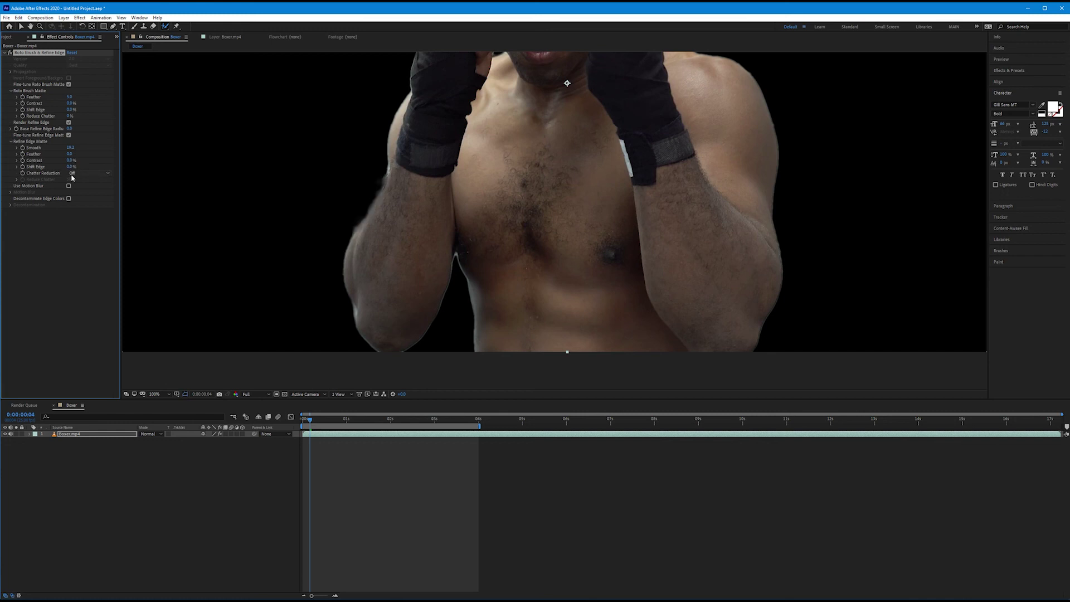
Enable motion blur for the matte and review its sample and shutter settings
left_click(70, 187)
left_click(11, 192)
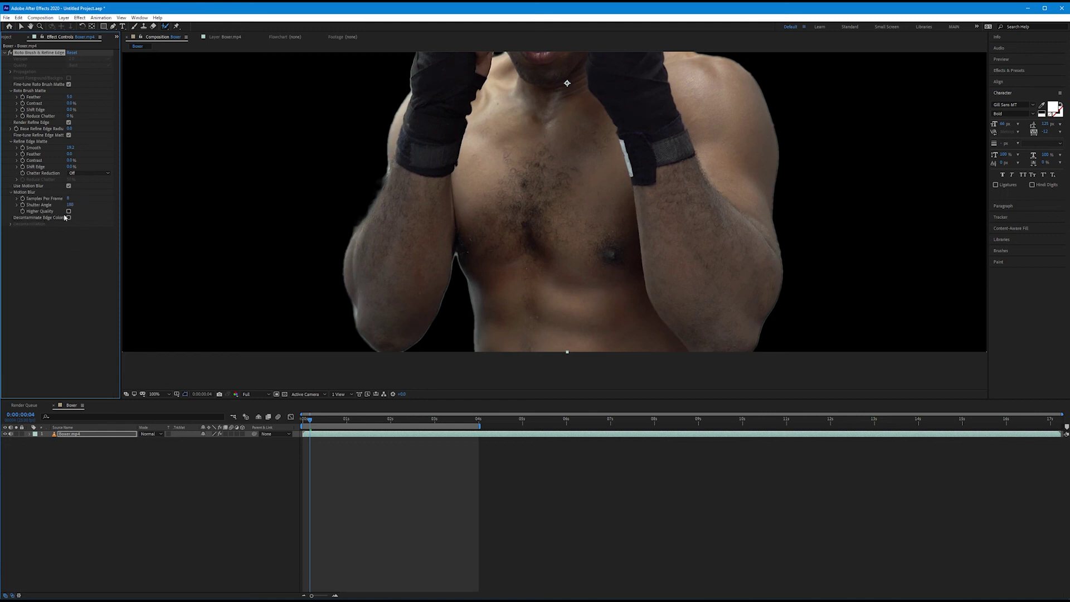
left_click(11, 193)
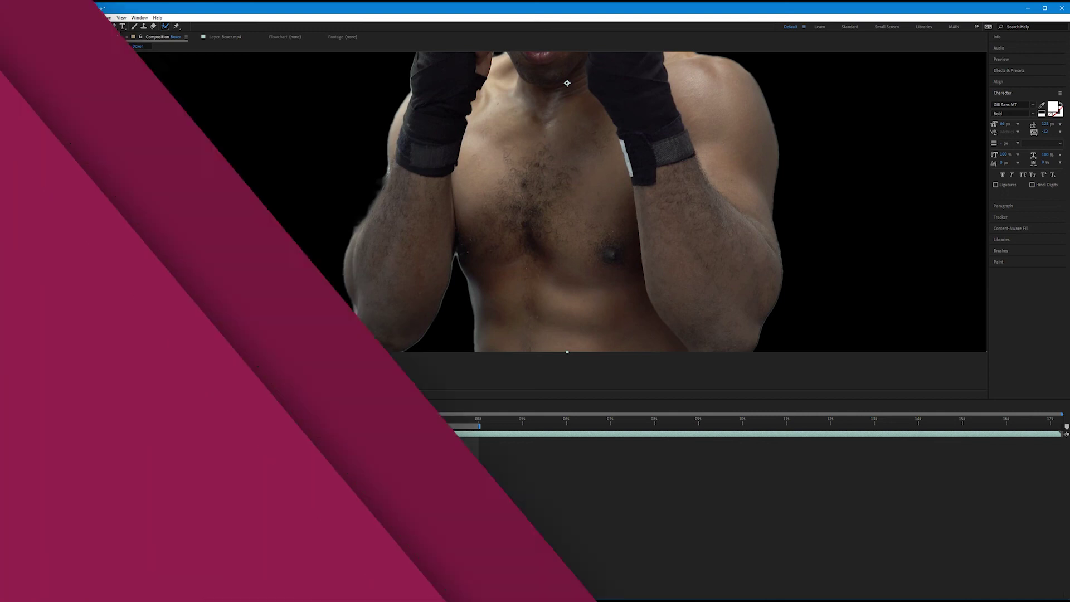